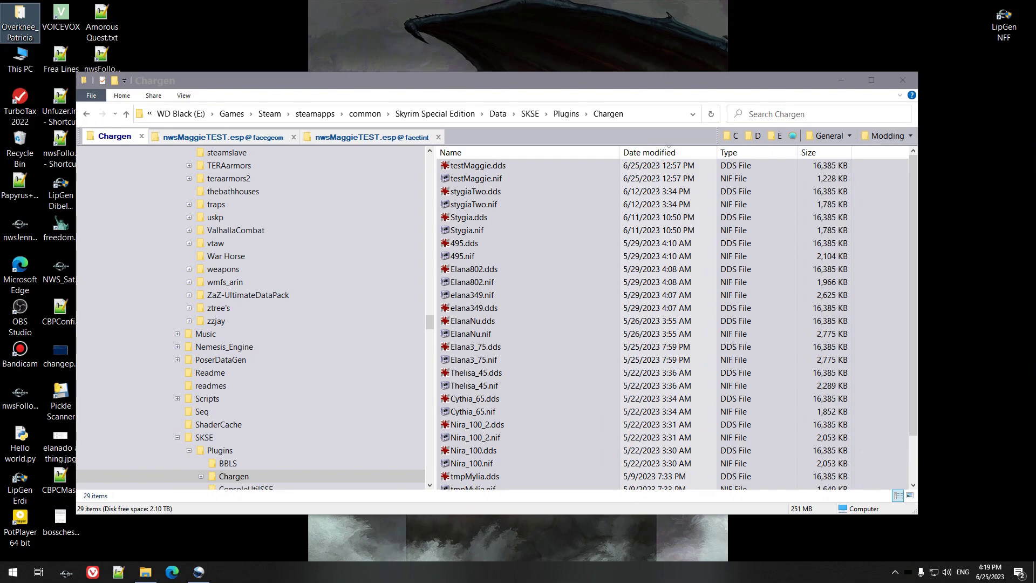
View the contents of the nwsMaggieTEST.esp folders under facegeom and facetint
{"action": "left_click", "coordinate": [236, 137]}
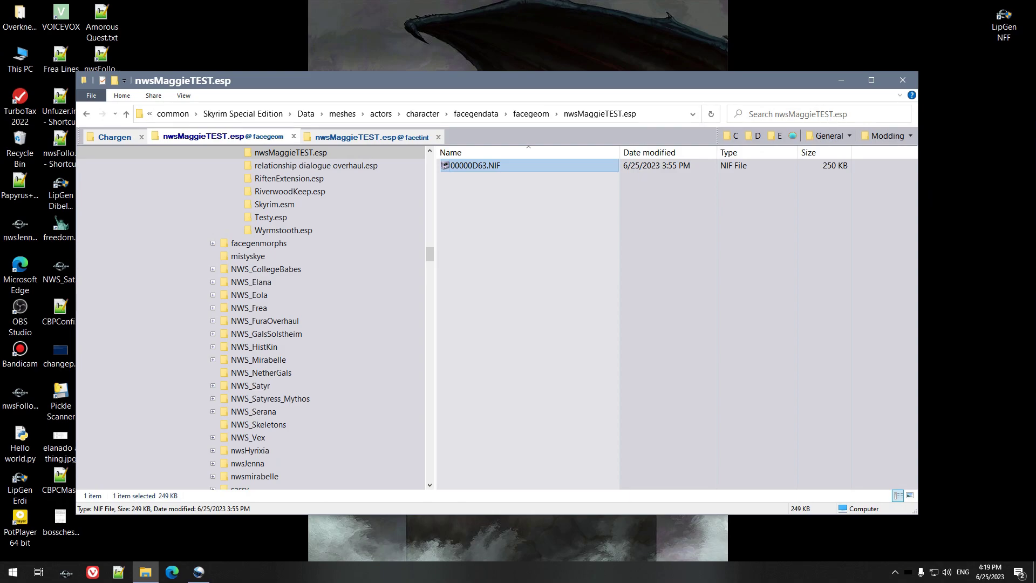
{"action": "key", "text": "ctrl+Tab"}
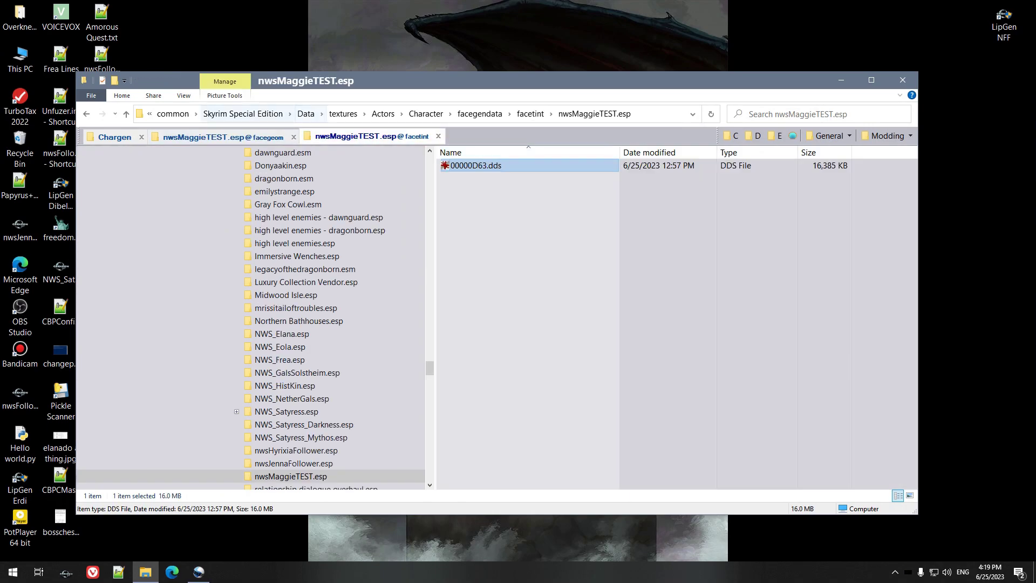
{"action": "key", "text": "ctrl+shift+Tab"}
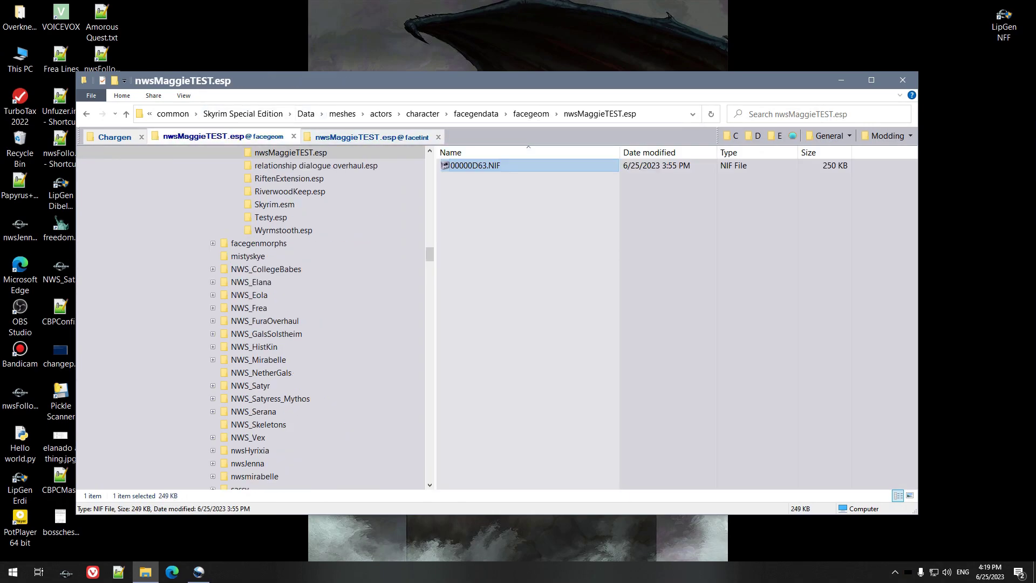
{"action": "left_click_drag", "start_coordinate": [492, 82], "coordinate": [504, 79]}
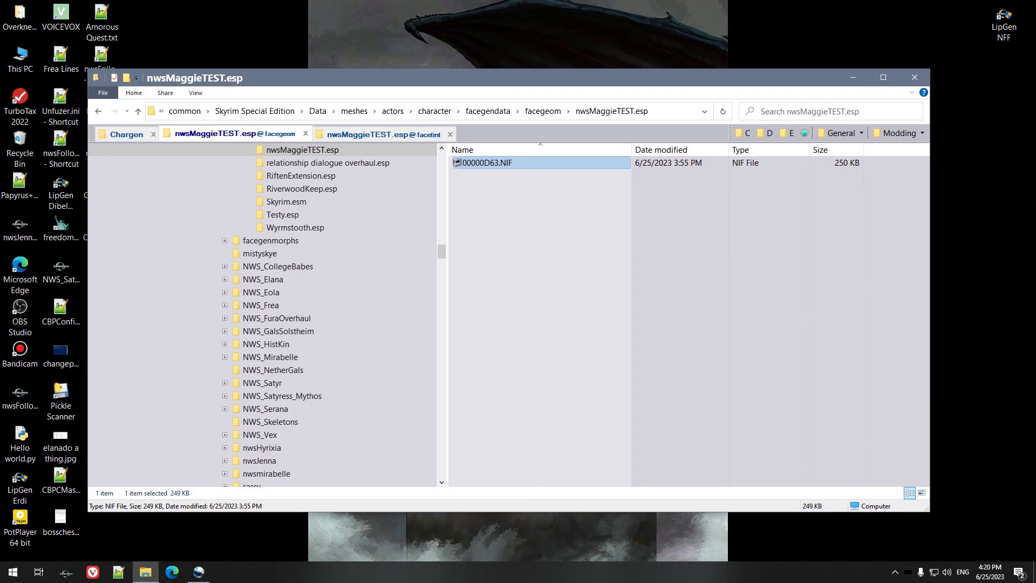
Open testMaggie.nif from the Chargen folder in NifSkope, inspect the exported head mesh up close, and close it
{"action": "key", "text": "ctrl+shift+Tab"}
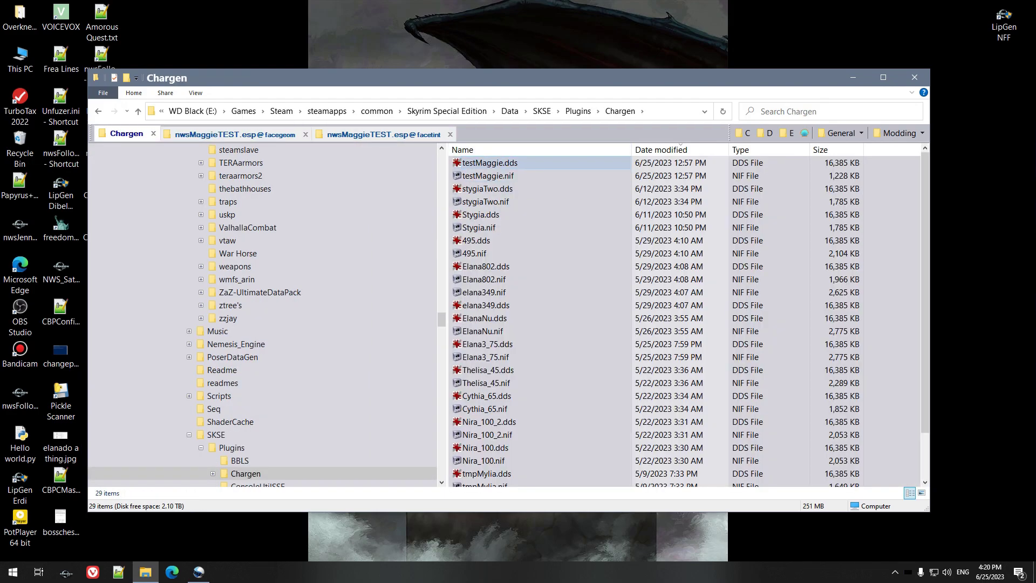
{"action": "left_click", "coordinate": [488, 175]}
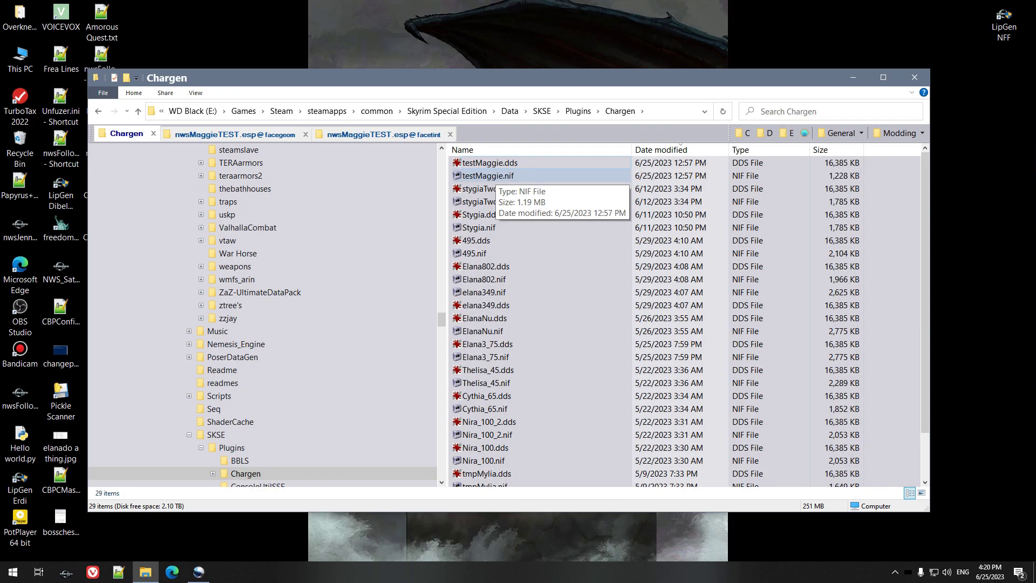
{"action": "key", "text": "Return"}
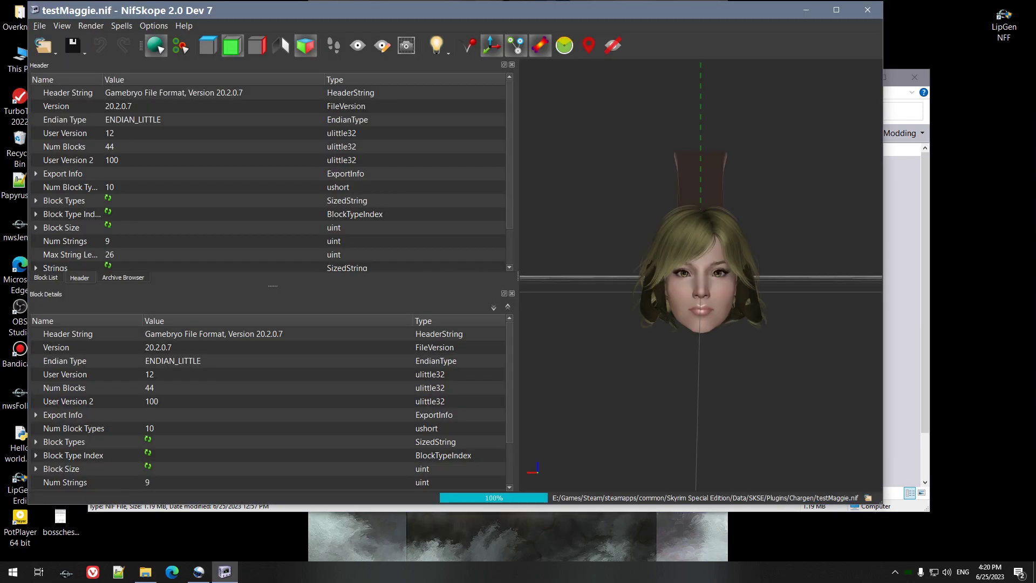
{"action": "left_click_drag", "start_coordinate": [700, 270], "coordinate": [728, 274]}
{"action": "scroll", "coordinate": [701, 274], "scroll_direction": "up", "scroll_amount": 4}
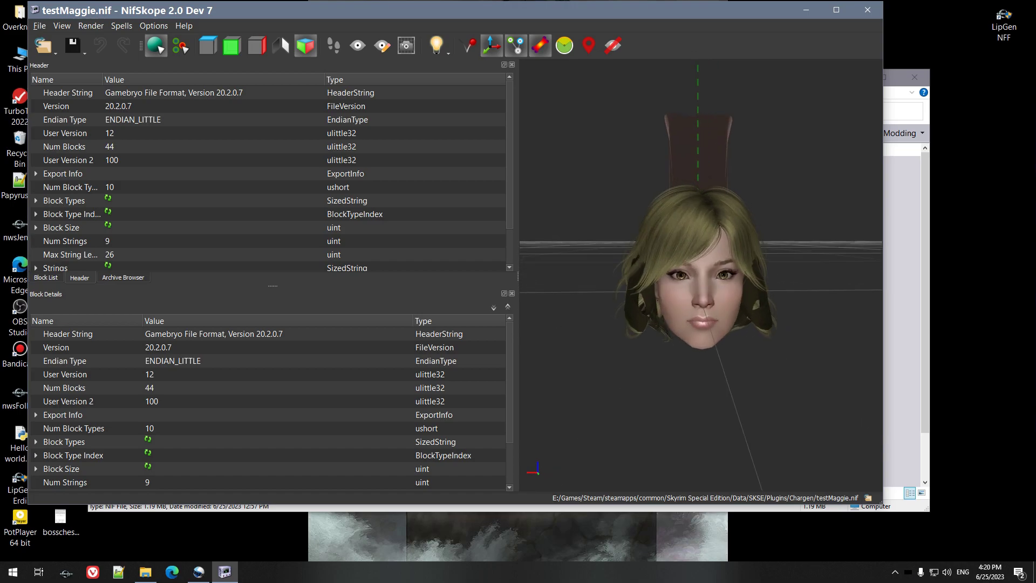
{"action": "left_click", "coordinate": [867, 10]}
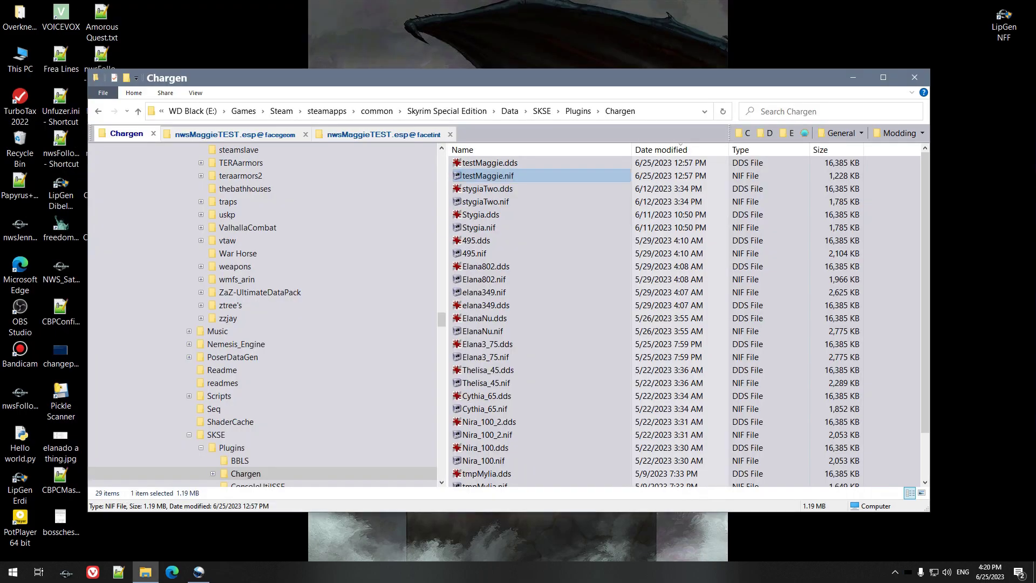
Open 00000D63.NIF from the nwsMaggieTEST.esp facegeom folder in NifSkope, view its head mesh, and close it
{"action": "left_click", "coordinate": [235, 133]}
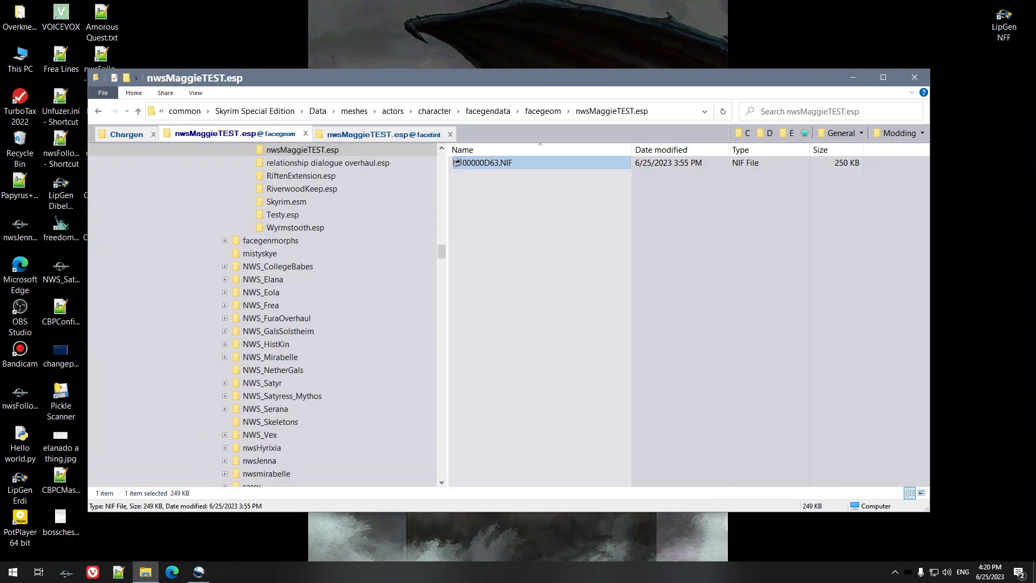
{"action": "key", "text": "Return"}
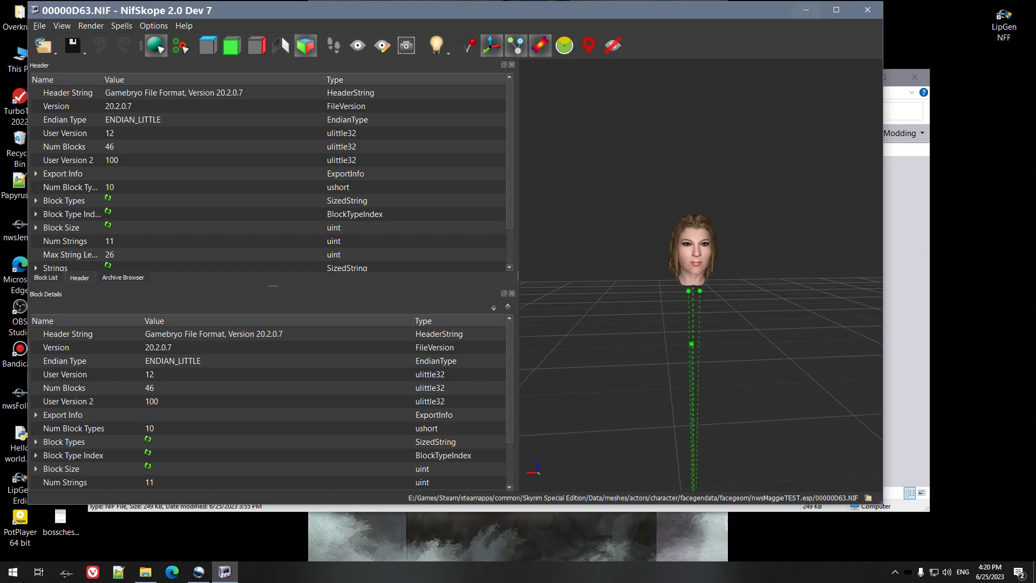
{"action": "left_click", "coordinate": [868, 10]}
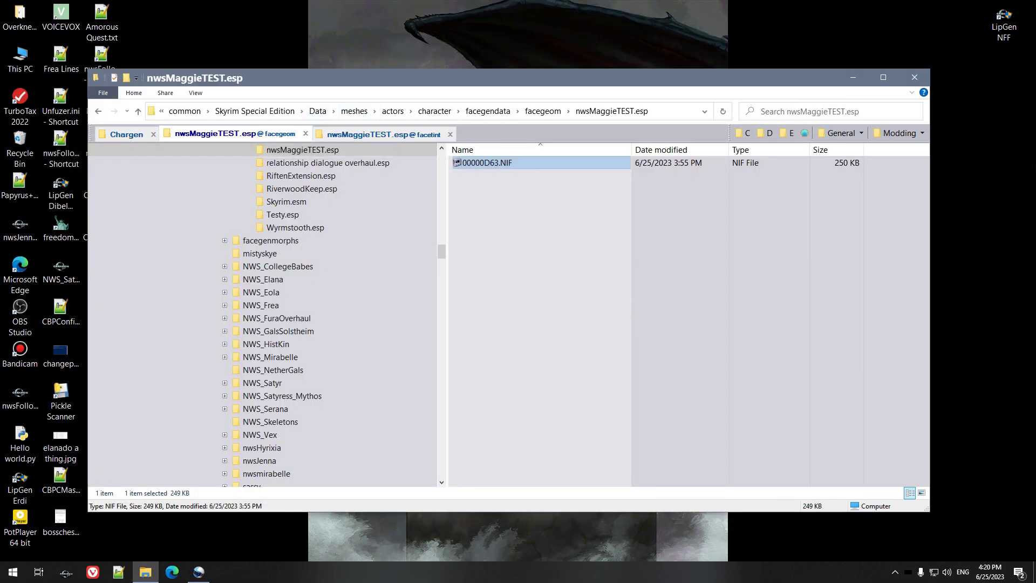
Copy the base name of the facegeom file 00000D63.NIF and rename the file to 00000D63old.NIF
{"action": "key", "text": "F2"}
{"action": "key", "text": "ctrl+c"}
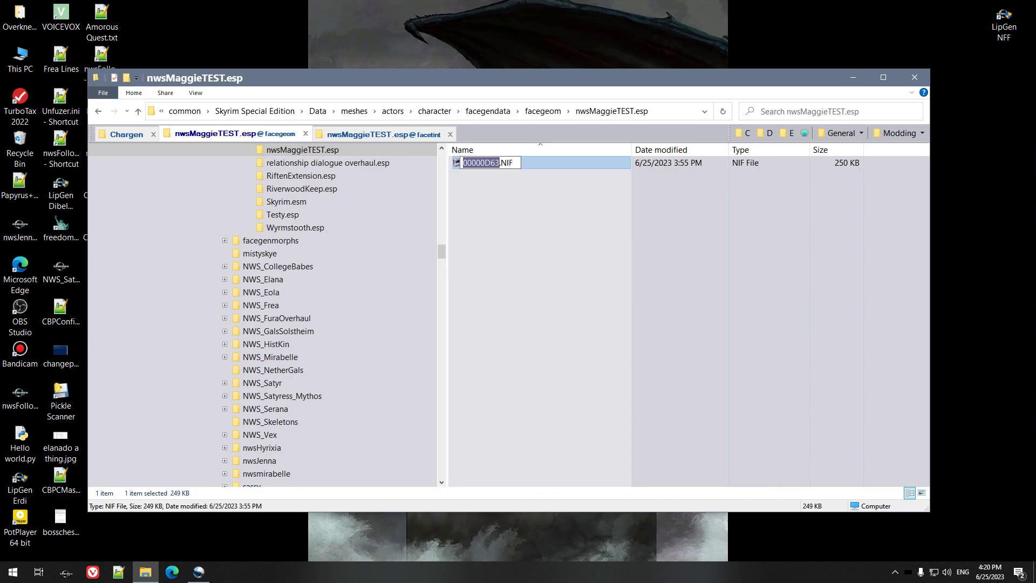
{"action": "key", "text": "Right"}
{"action": "type", "text": "o"}
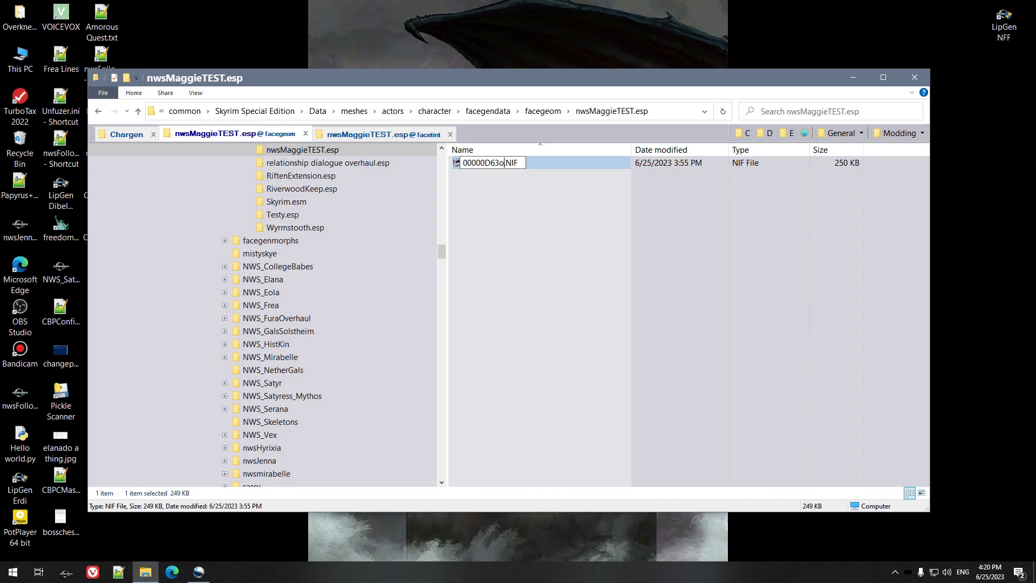
{"action": "type", "text": "ld"}
{"action": "key", "text": "Return"}
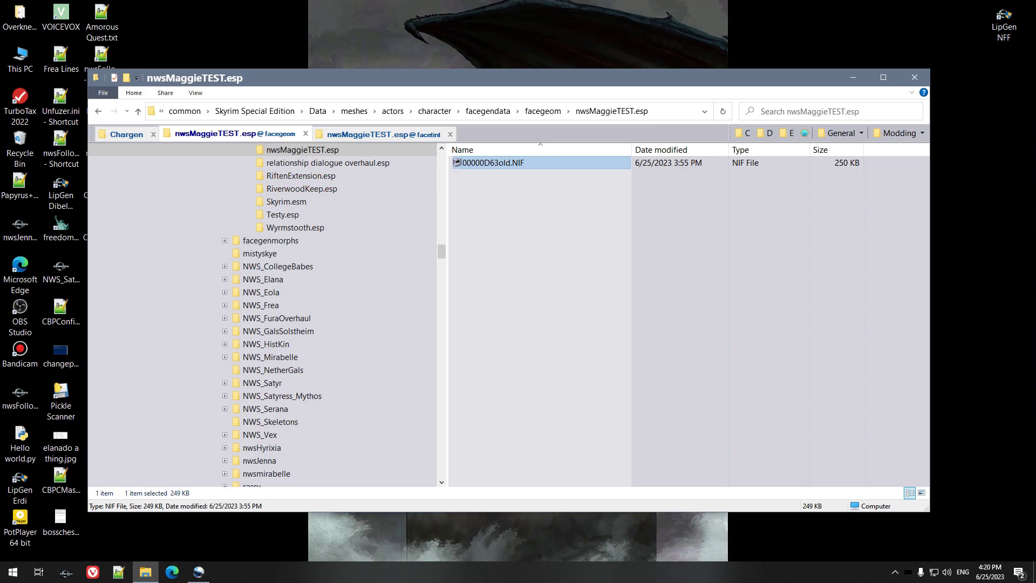
Copy testMaggie.dds and testMaggie.nif from the Chargen folder into the nwsMaggieTEST.esp facegeom folder
{"action": "left_click", "coordinate": [126, 134]}
{"action": "left_click", "coordinate": [490, 162]}
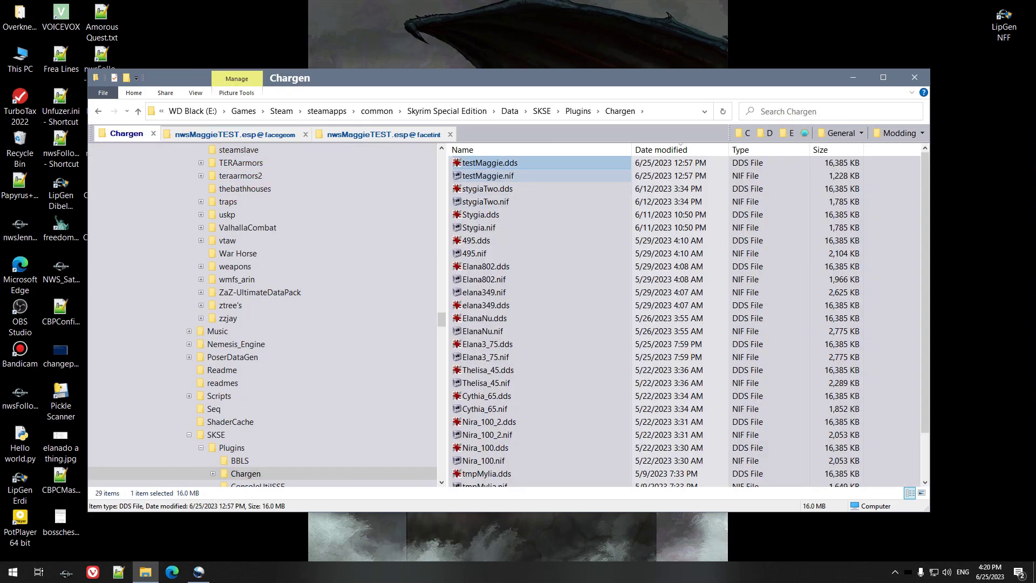
{"action": "key", "text": "shift+Down"}
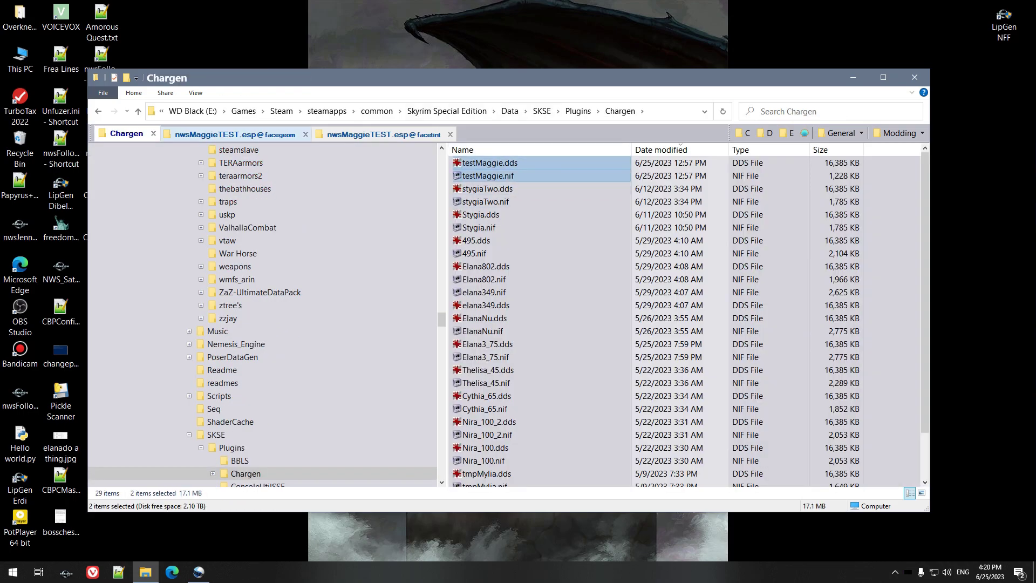
{"action": "left_click", "coordinate": [234, 133]}
{"action": "left_click", "coordinate": [539, 227]}
{"action": "key", "text": "ctrl+v"}
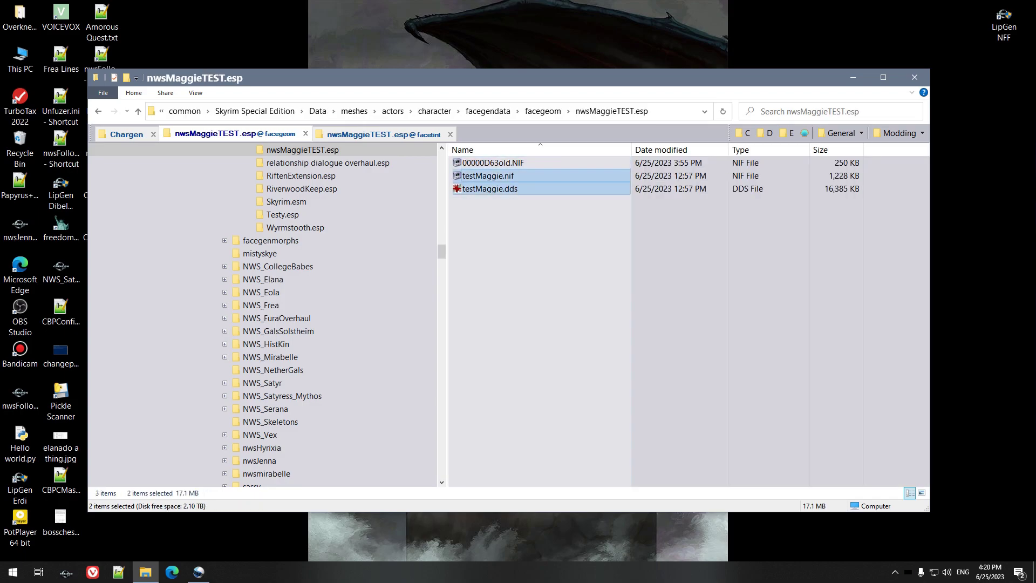
{"action": "left_click", "coordinate": [539, 226]}
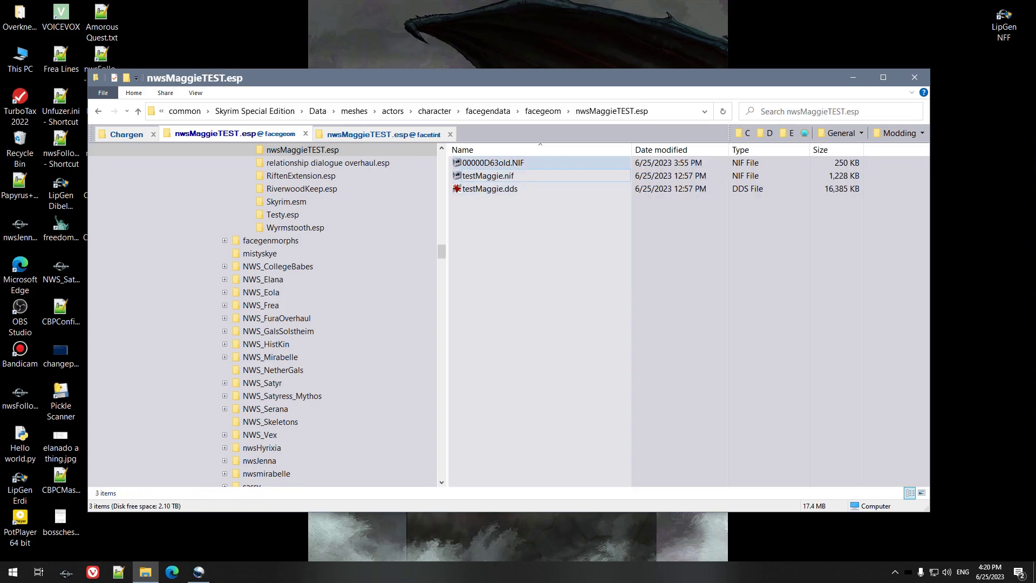
Rename the copied testMaggie files to 00000D63.nif and 00000D63.dds, reusing the base name from 00000D63old.NIF
{"action": "left_click", "coordinate": [499, 162]}
{"action": "key", "text": "F2"}
{"action": "left_click", "coordinate": [499, 162]}
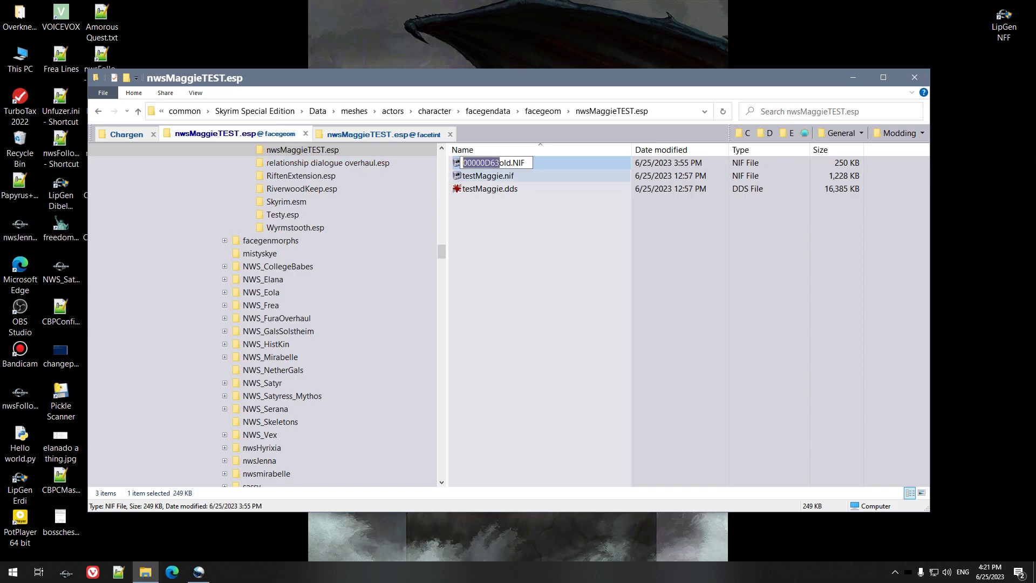
{"action": "key", "text": "Tab"}
{"action": "key", "text": "ctrl+v"}
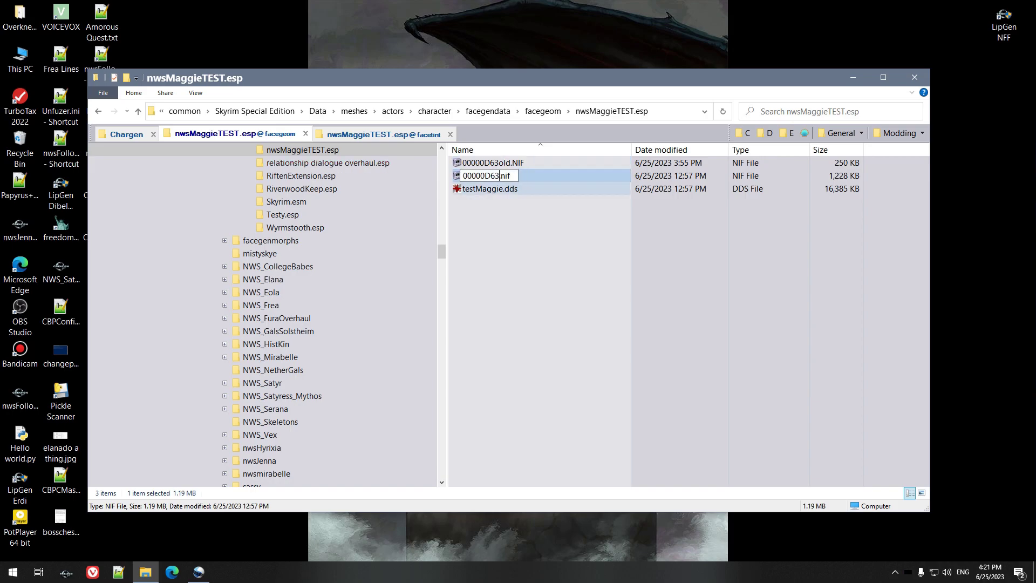
{"action": "key", "text": "Tab"}
{"action": "key", "text": "ctrl+v"}
{"action": "left_click", "coordinate": [508, 227]}
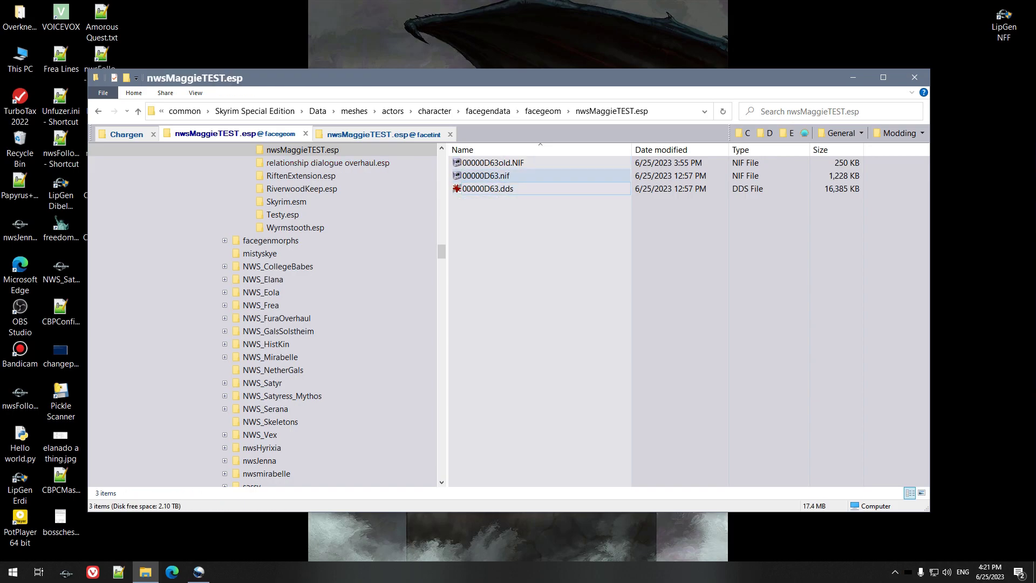
Open 00000D63.nif and 00000D63old.NIF in two separate NifSkope windows, arranged so that both are accessible
{"action": "left_click", "coordinate": [486, 176]}
{"action": "key", "text": "Return"}
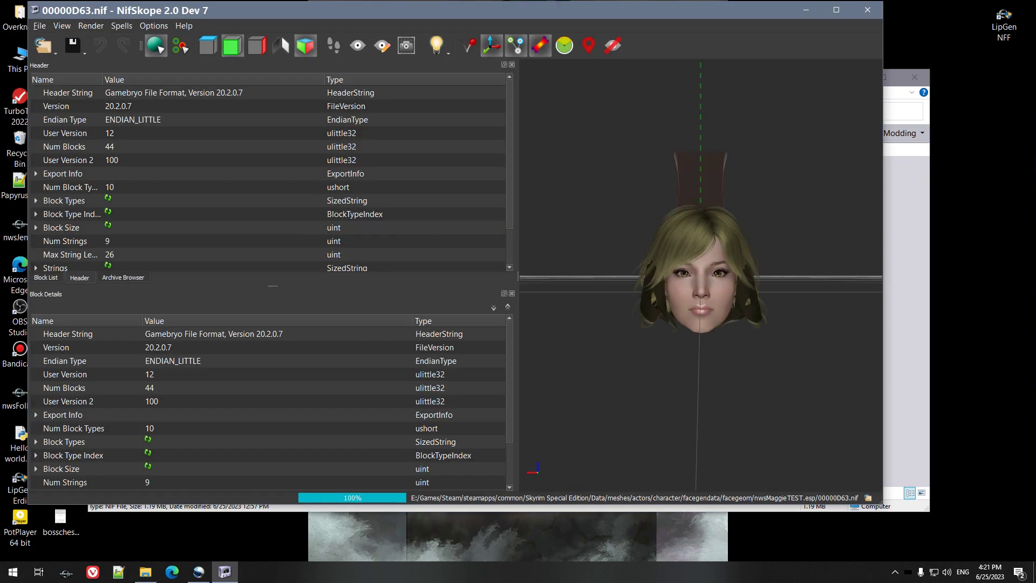
{"action": "left_click_drag", "start_coordinate": [465, 11], "coordinate": [579, 69]}
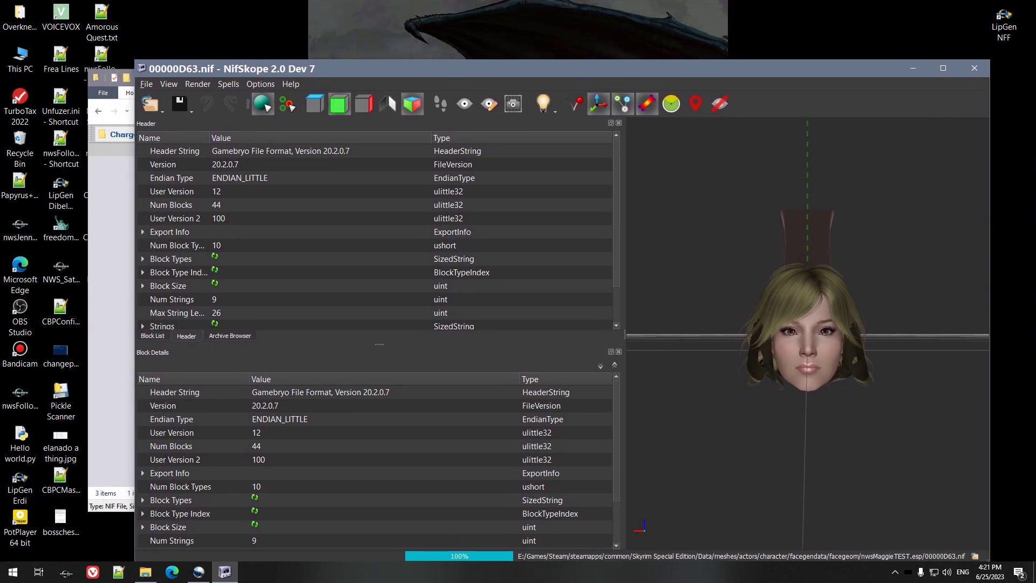
{"action": "key", "text": "alt+Tab"}
{"action": "key", "text": "Up"}
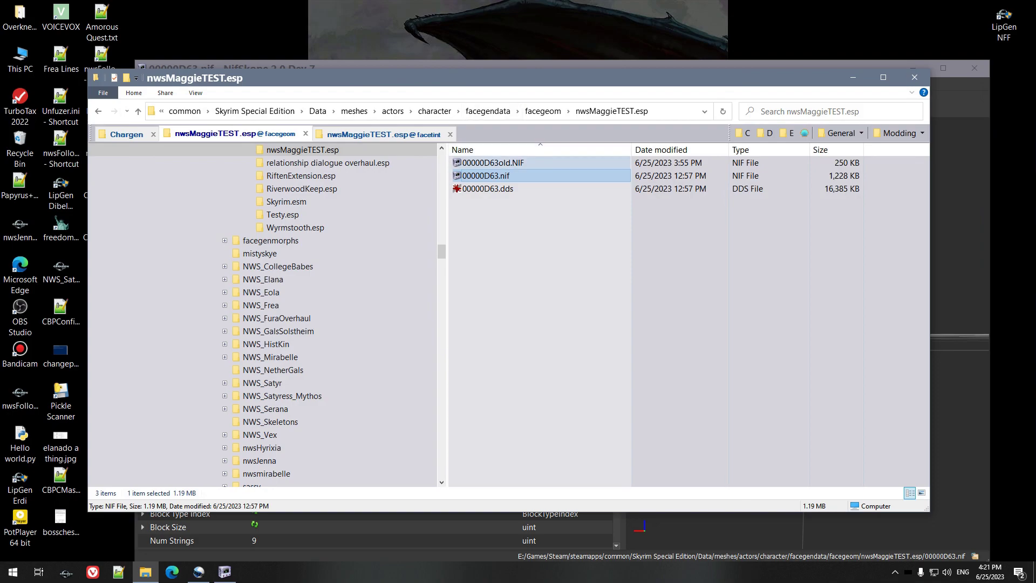
{"action": "key", "text": "Return"}
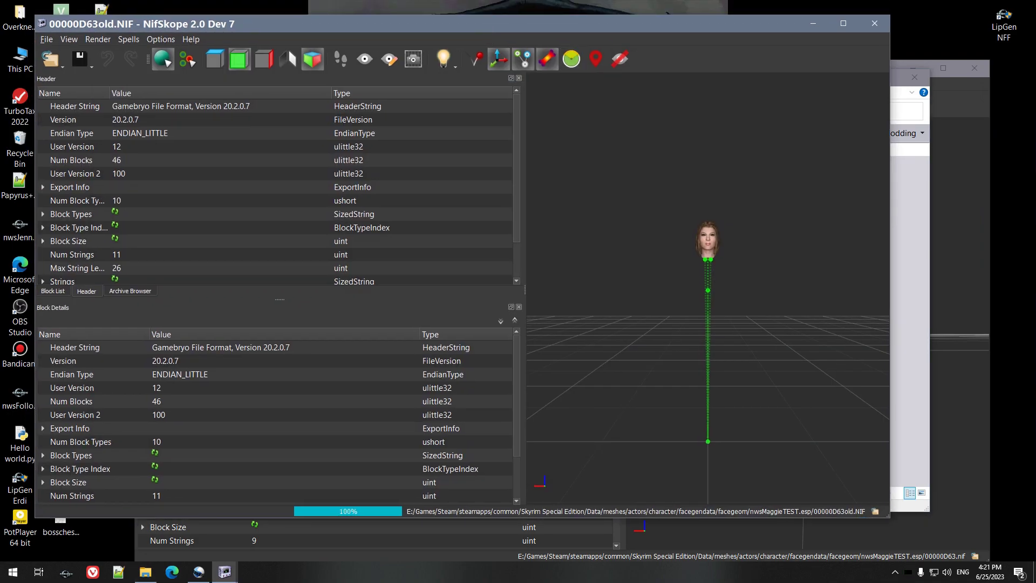
{"action": "key", "text": "alt+Tab"}
{"action": "key", "text": "alt+Tab"}
{"action": "left_click_drag", "start_coordinate": [592, 28], "coordinate": [581, 19]}
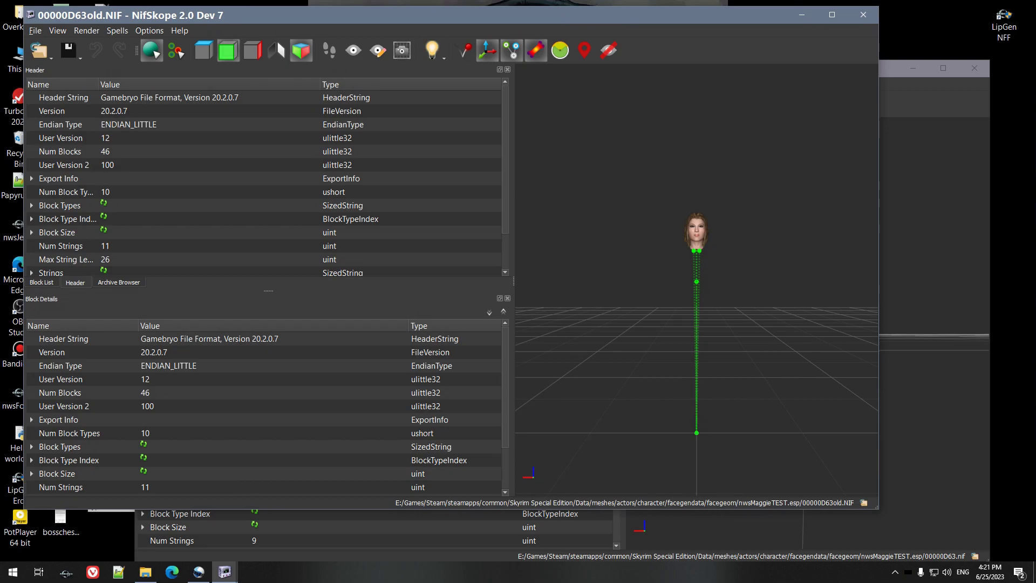
Expand the header Strings of 00000D63old.NIF and examine its head part names
{"action": "left_click", "coordinate": [32, 273]}
{"action": "left_click", "coordinate": [156, 259]}
{"action": "scroll", "coordinate": [264, 178], "scroll_direction": "down", "scroll_amount": 2}
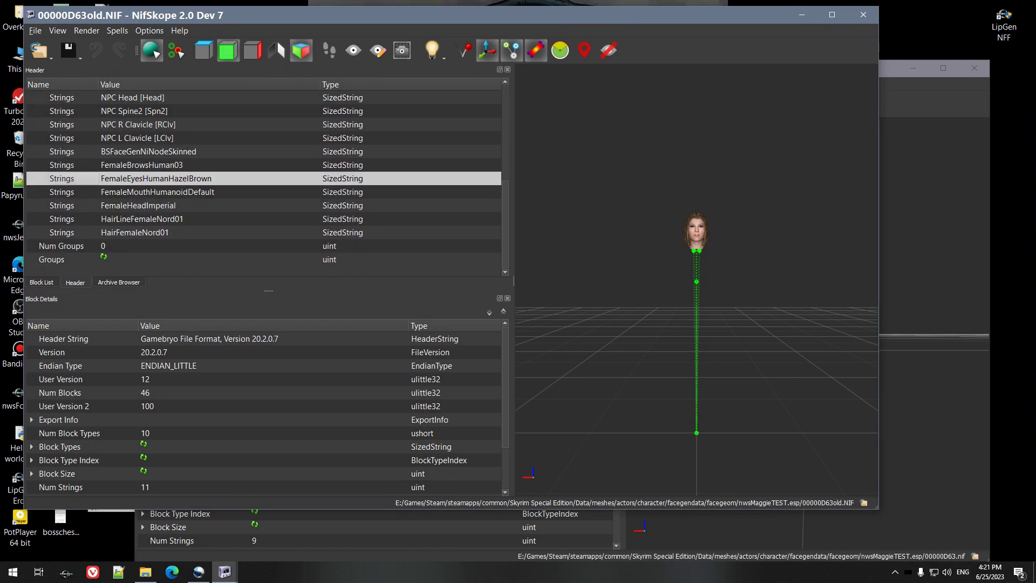
{"action": "left_click", "coordinate": [41, 283]}
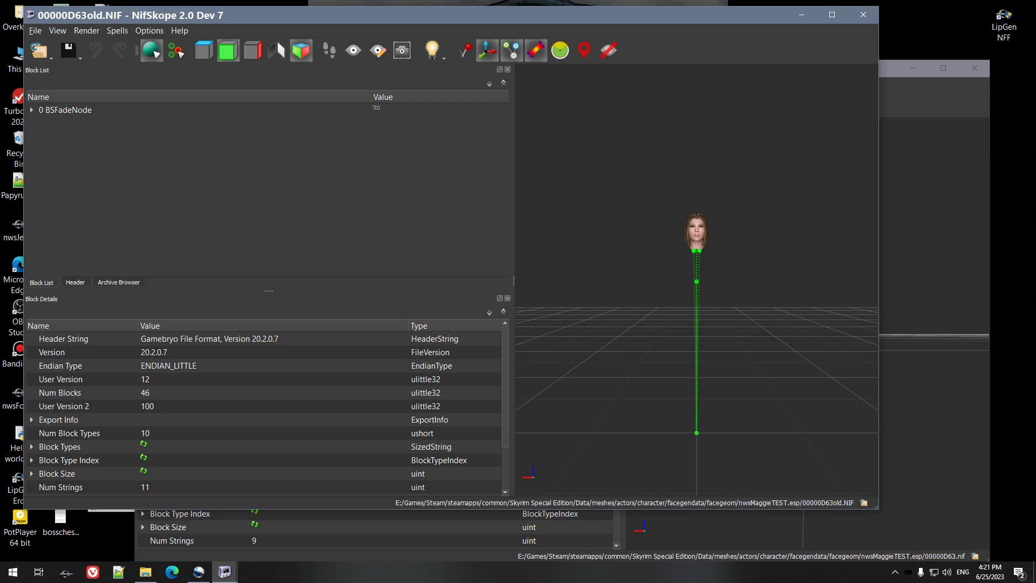
{"action": "left_click", "coordinate": [75, 282]}
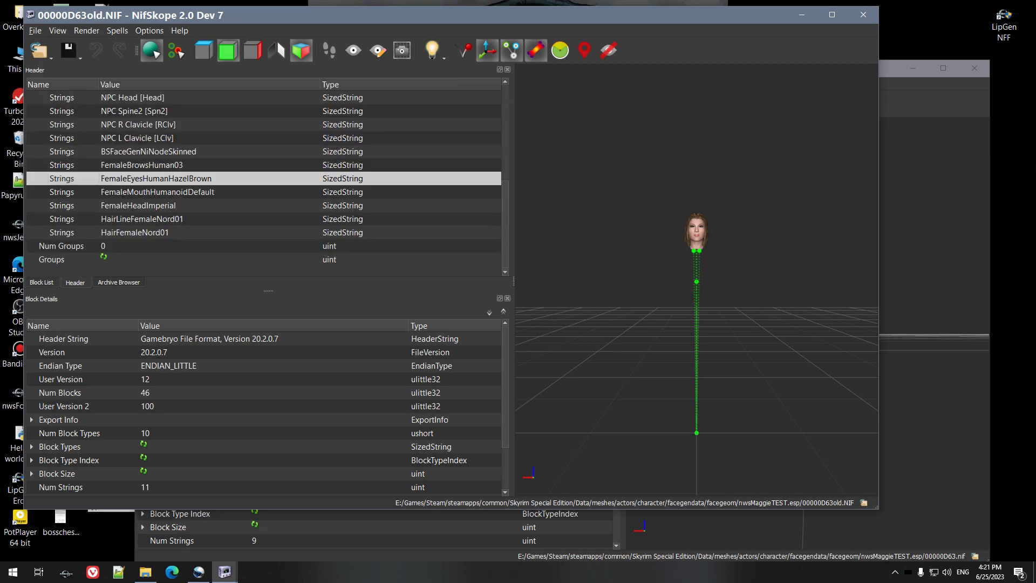
Switch to the 00000D63.nif window and expand its header Strings to examine the head part names
{"action": "key", "text": "alt+Tab"}
{"action": "left_click", "coordinate": [152, 336]}
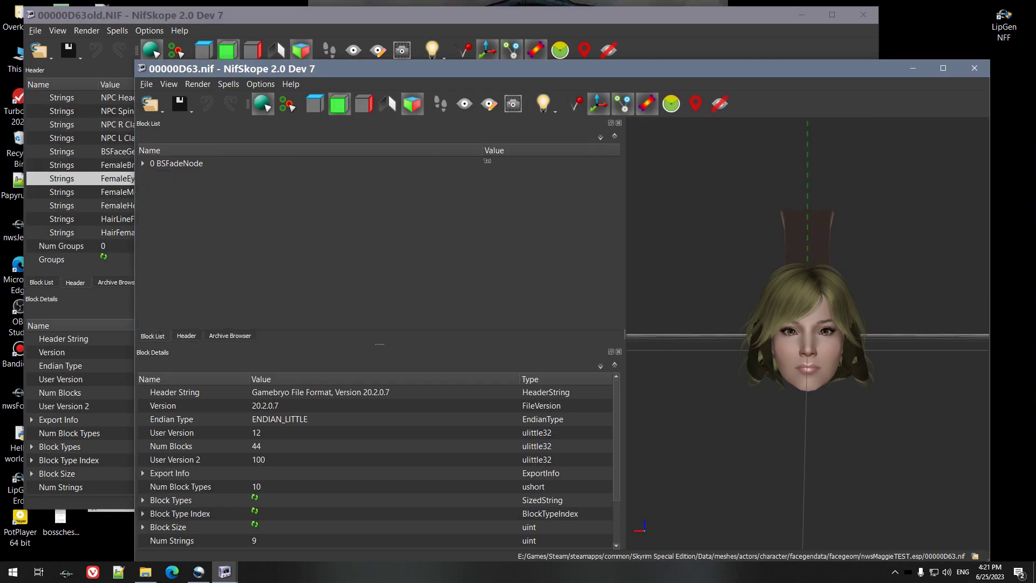
{"action": "left_click", "coordinate": [186, 336]}
{"action": "left_click", "coordinate": [142, 326]}
{"action": "scroll", "coordinate": [375, 232], "scroll_direction": "down", "scroll_amount": 3}
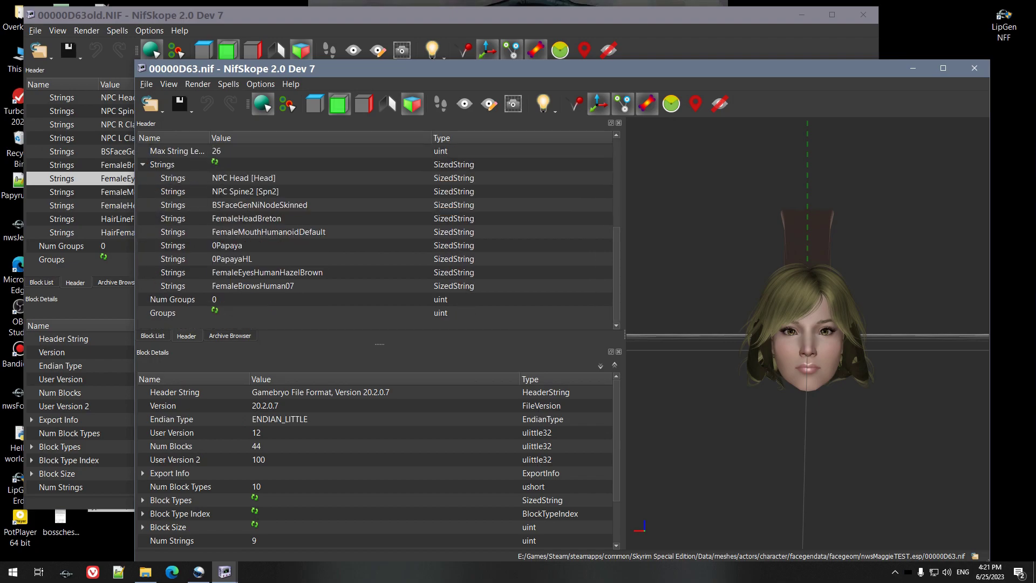
Compare the brows string in 00000D63old.NIF with the one in 00000D63.nif
{"action": "key", "text": "alt+Tab"}
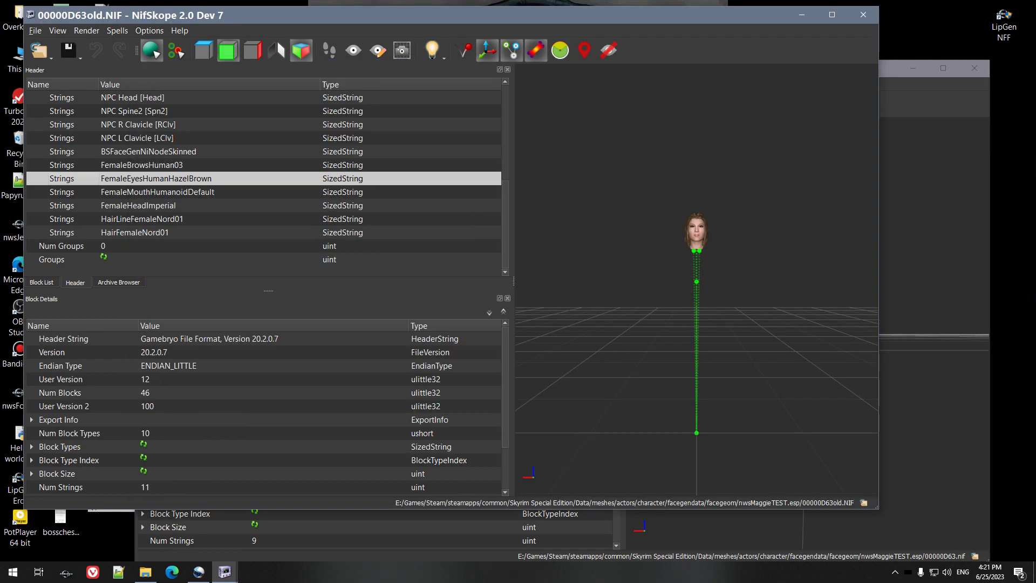
{"action": "left_click", "coordinate": [141, 164]}
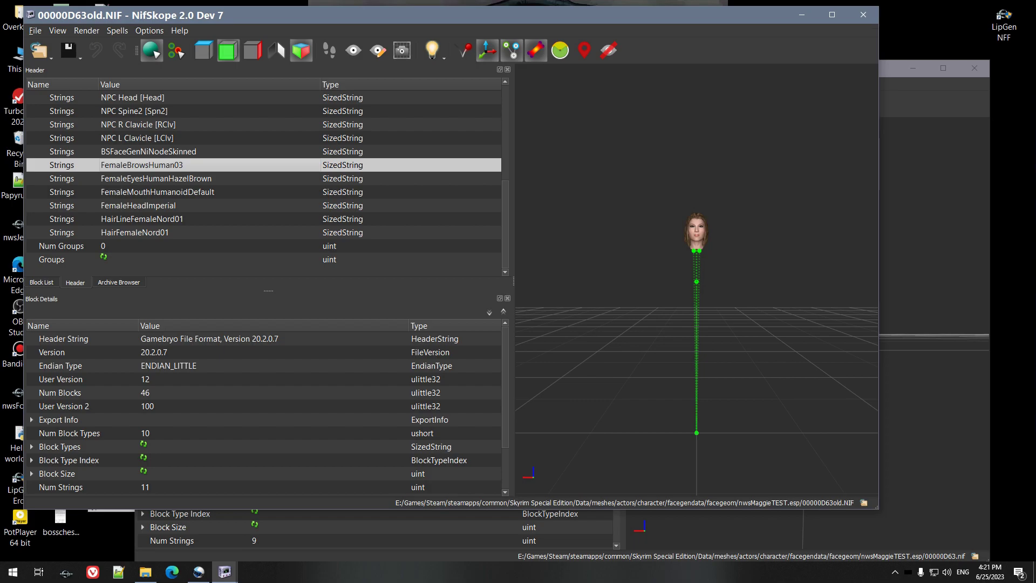
{"action": "key", "text": "alt+Tab"}
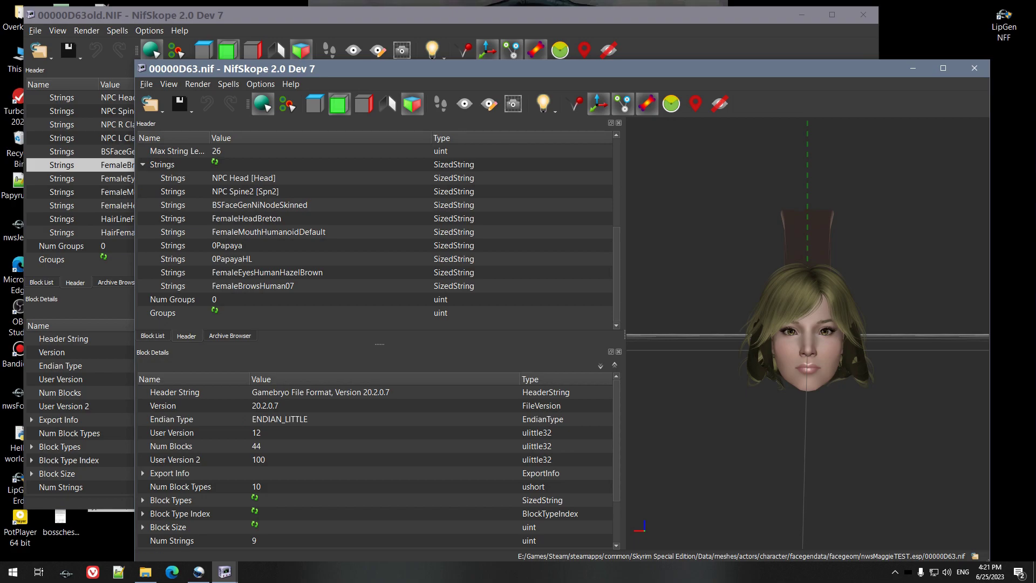
Change the brows string in the header of 00000D63.nif to FemaleBrowsHuman03, matching 00000D63old.NIF
{"action": "key", "text": "alt+Tab"}
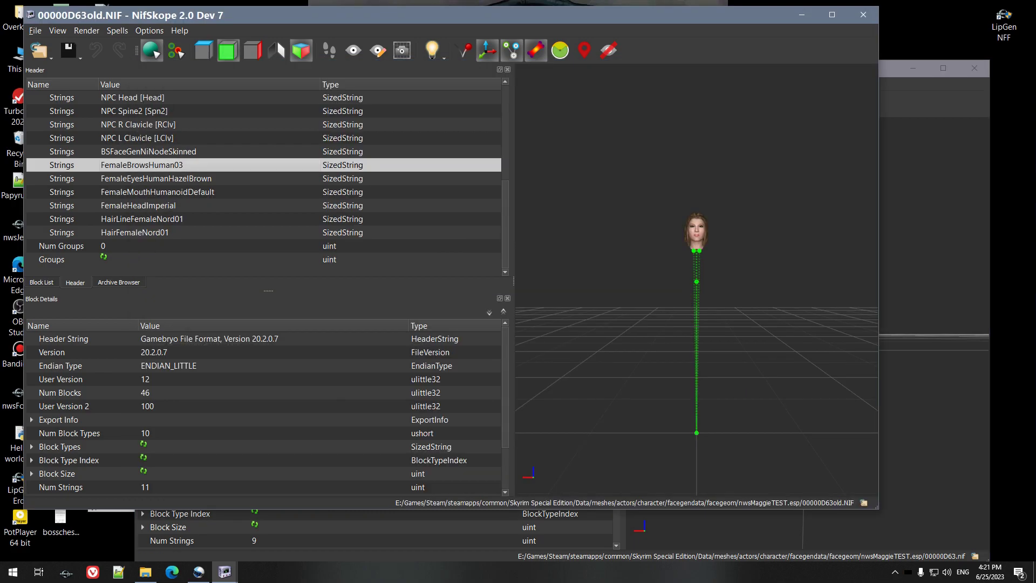
{"action": "key", "text": "F2"}
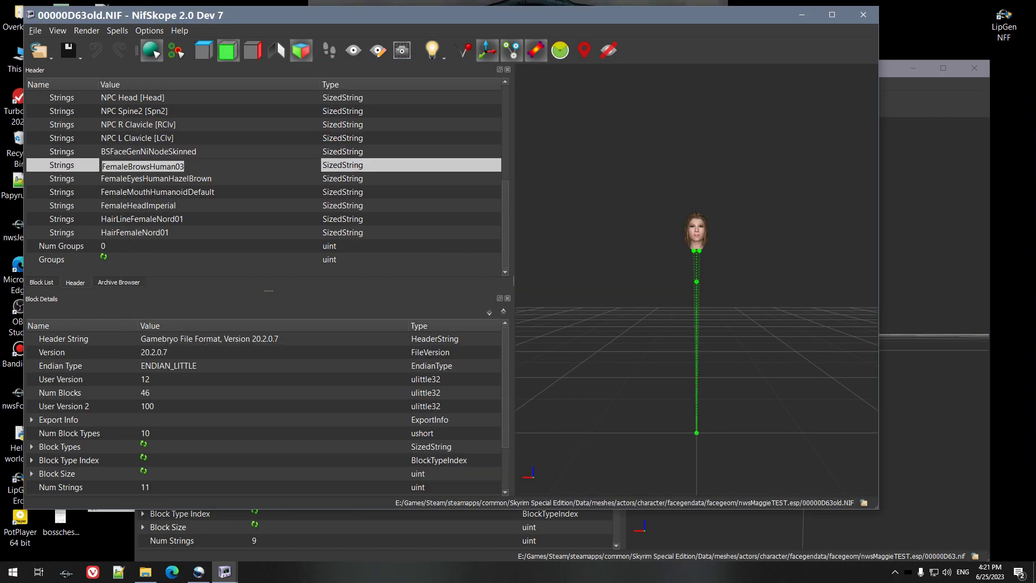
{"action": "key", "text": "alt+Tab"}
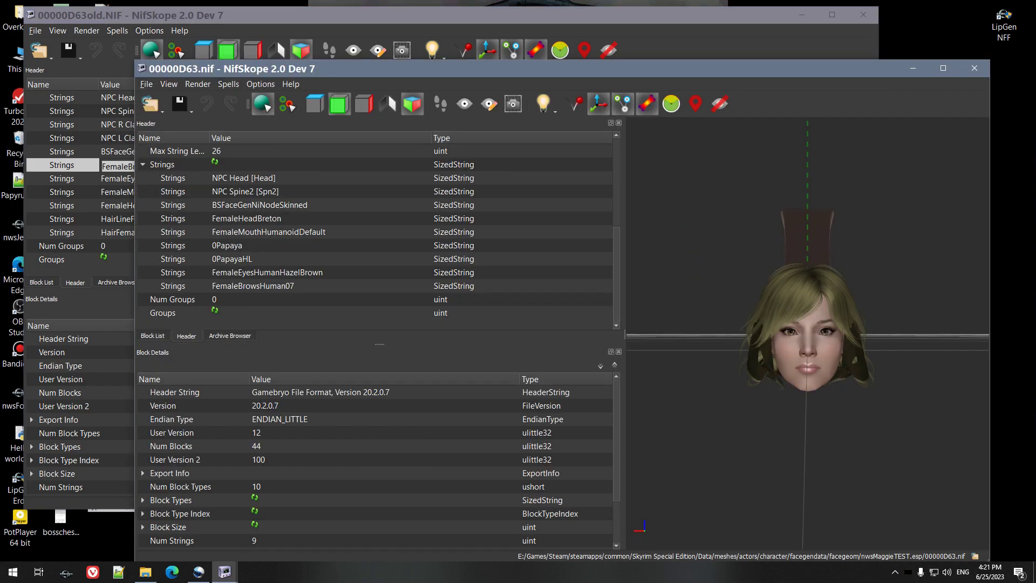
{"action": "key", "text": "alt+Tab"}
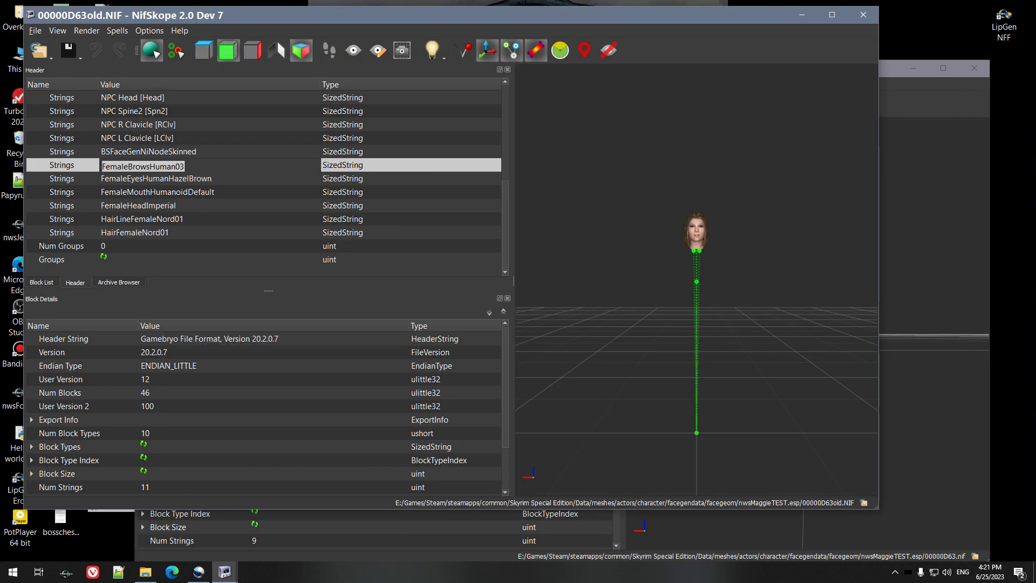
{"action": "key", "text": "alt+Tab"}
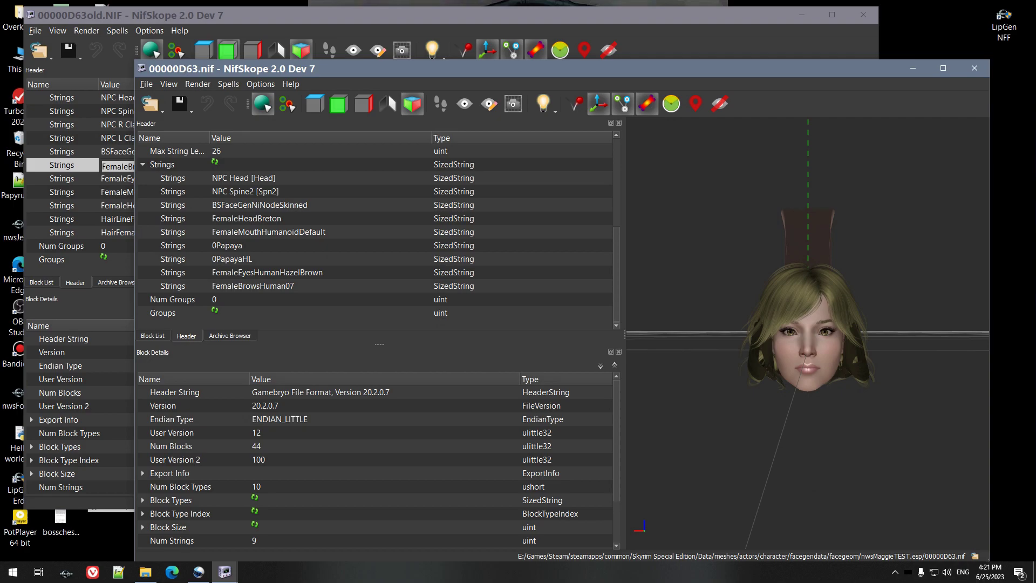
{"action": "left_click", "coordinate": [254, 286]}
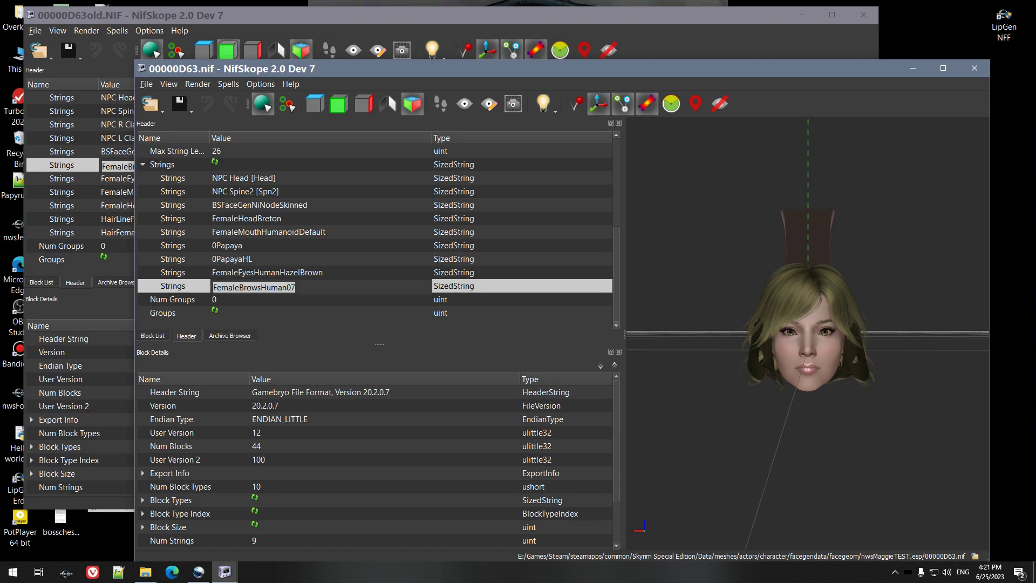
{"action": "key", "text": "BackSpace"}
{"action": "type", "text": "3"}
{"action": "key", "text": "Return"}
{"action": "key", "text": "Up"}
{"action": "key", "text": "Up"}
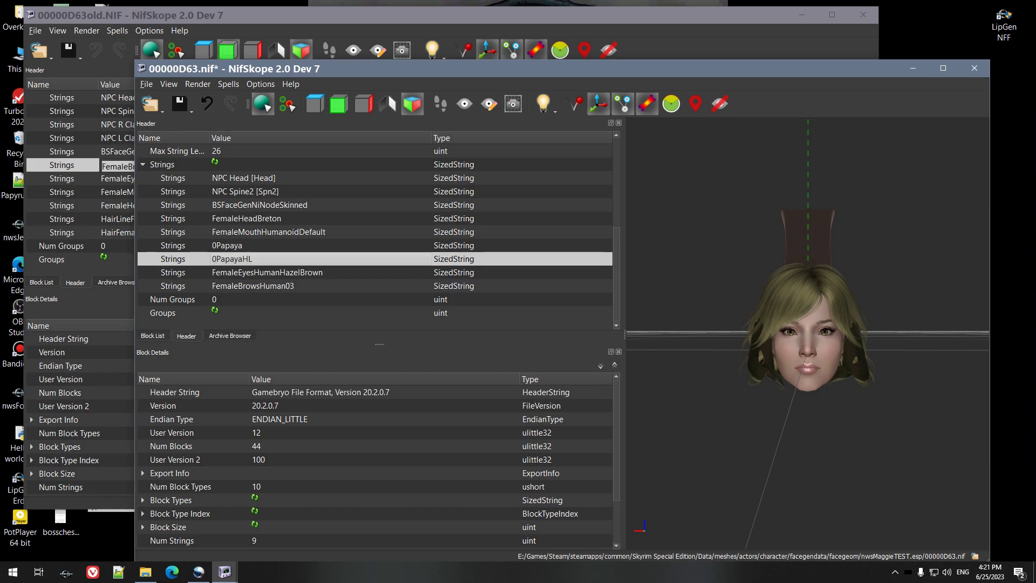
{"action": "key", "text": "Down"}
{"action": "key", "text": "Down"}
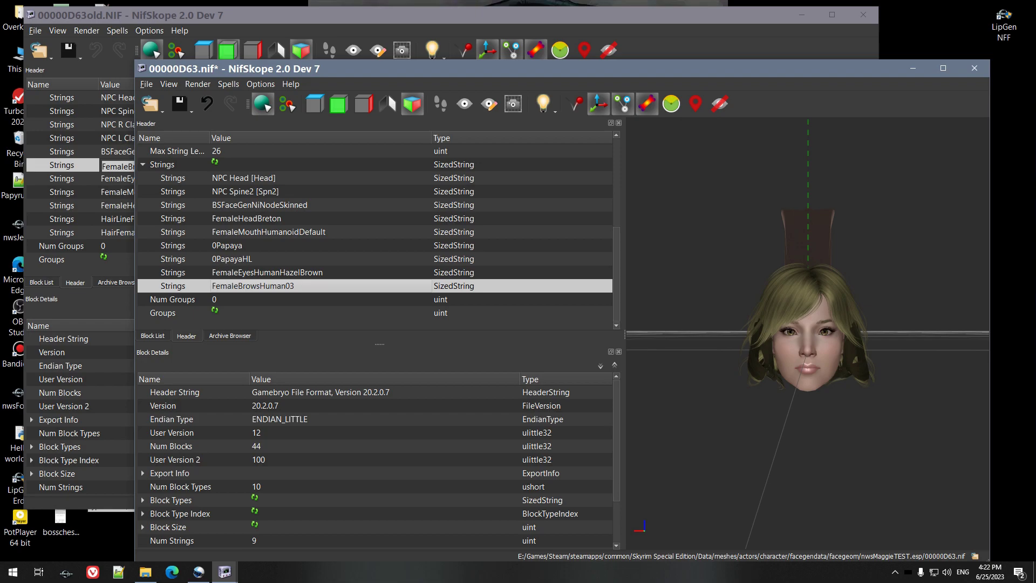
Compare the eyes and mouth strings in 00000D63old.NIF with those in 00000D63.nif
{"action": "key", "text": "Up"}
{"action": "key", "text": "Up"}
{"action": "key", "text": "Down"}
{"action": "left_click", "coordinate": [60, 507]}
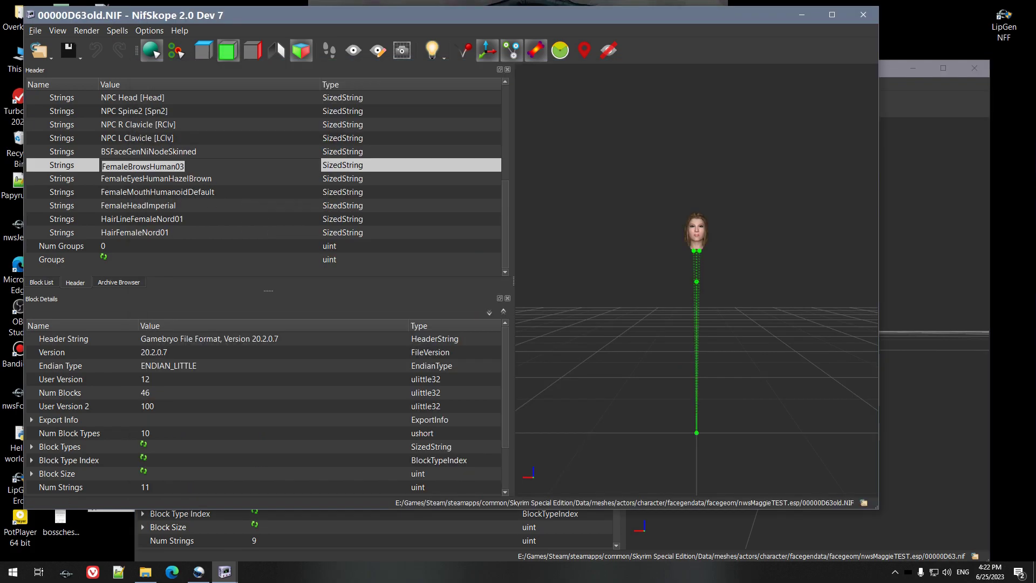
{"action": "left_click", "coordinate": [156, 178]}
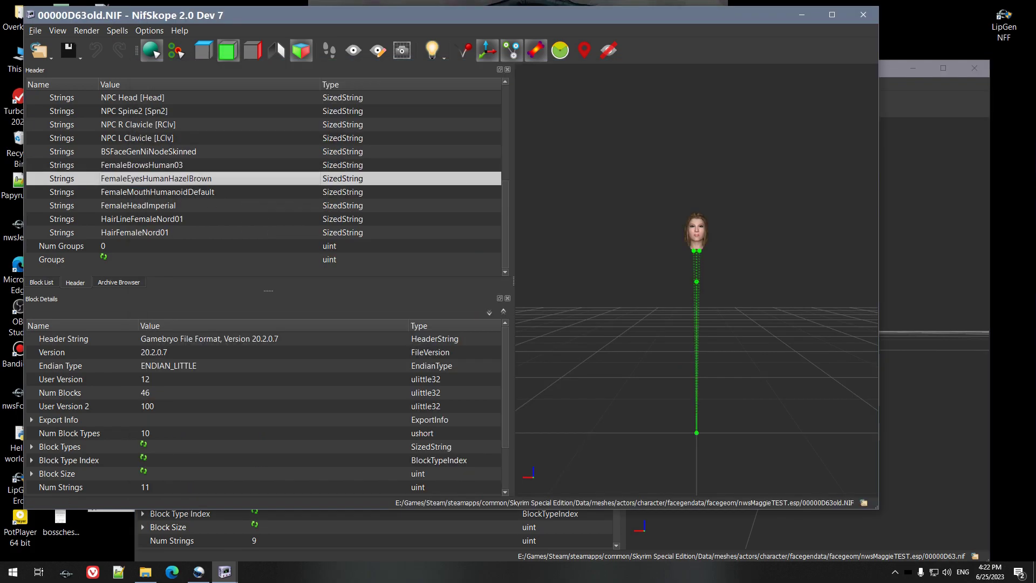
{"action": "key", "text": "alt+Tab"}
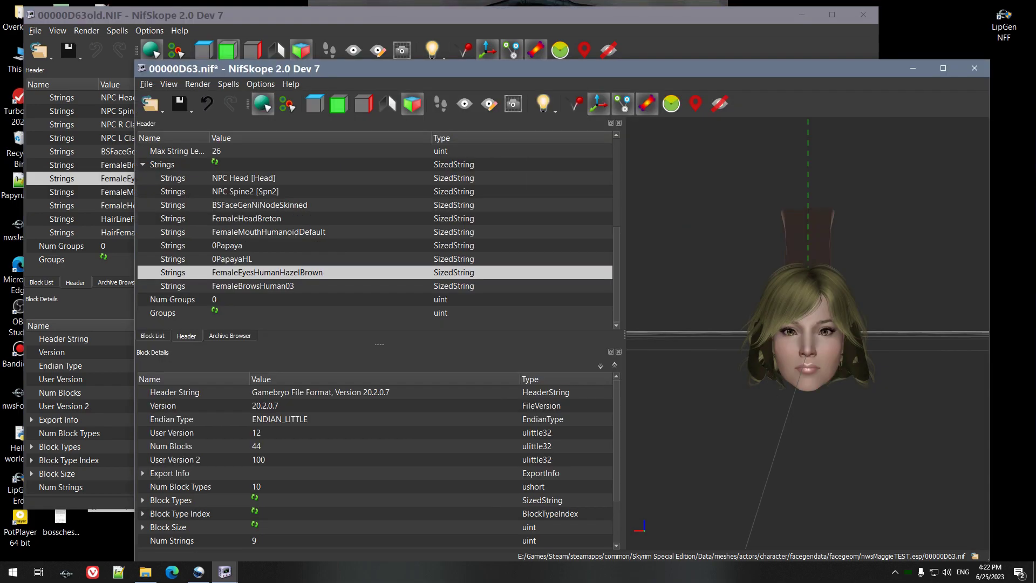
{"action": "key", "text": "alt+Tab"}
{"action": "key", "text": "Down"}
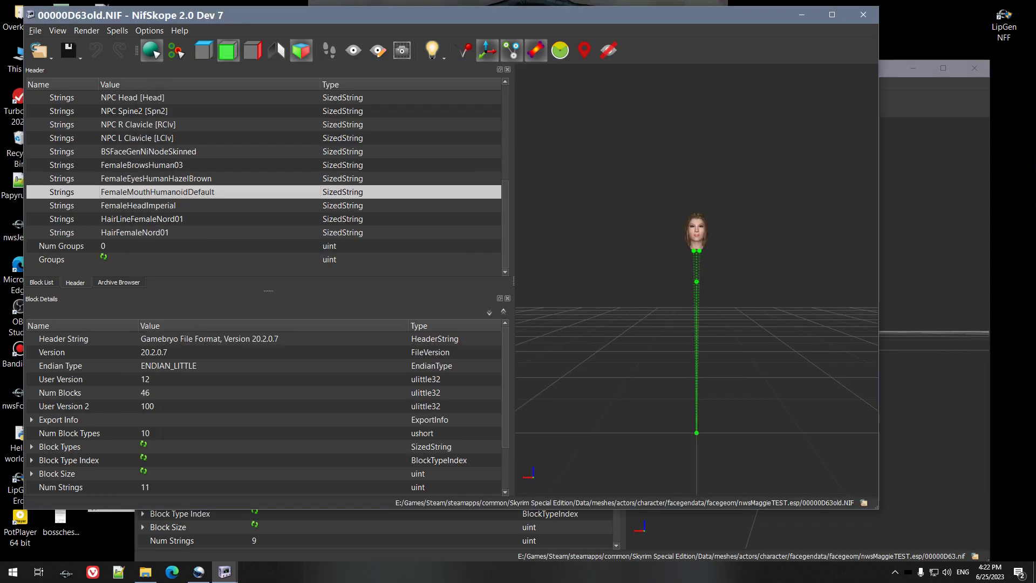
{"action": "key", "text": "alt+Tab"}
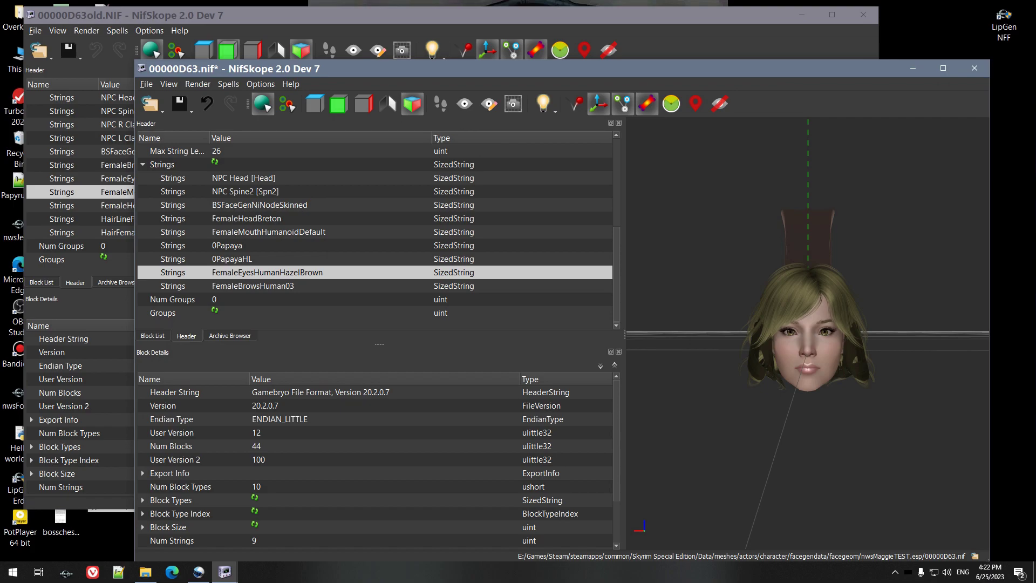
{"action": "key", "text": "Up"}
{"action": "key", "text": "Up"}
{"action": "key", "text": "Up"}
Replace the FemaleHeadBreton string in 00000D63.nif with FemaleHeadImperial copied from 00000D63old.NIF
{"action": "key", "text": "alt+Tab"}
{"action": "key", "text": "Down"}
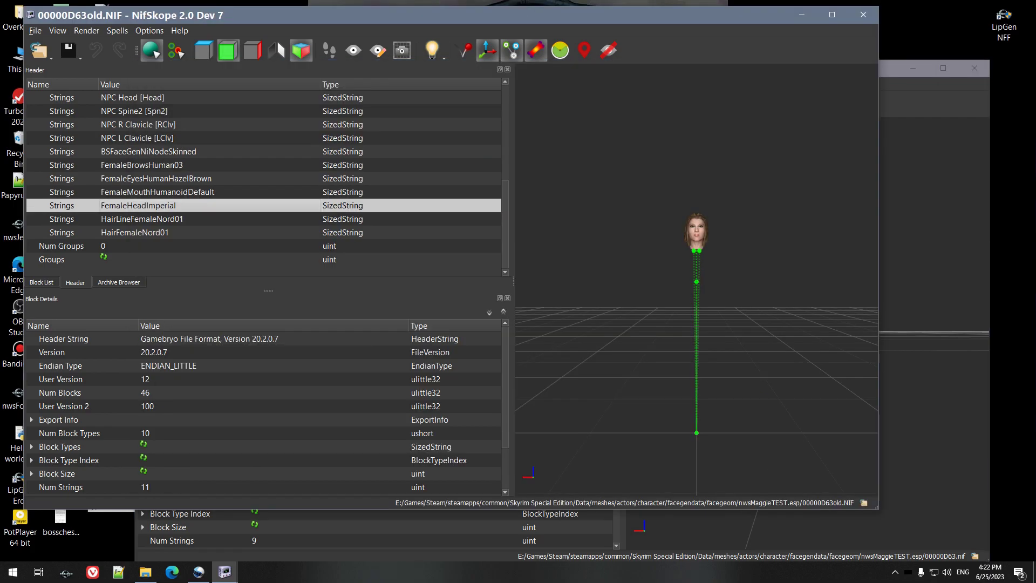
{"action": "key", "text": "F2"}
{"action": "key", "text": "ctrl+c"}
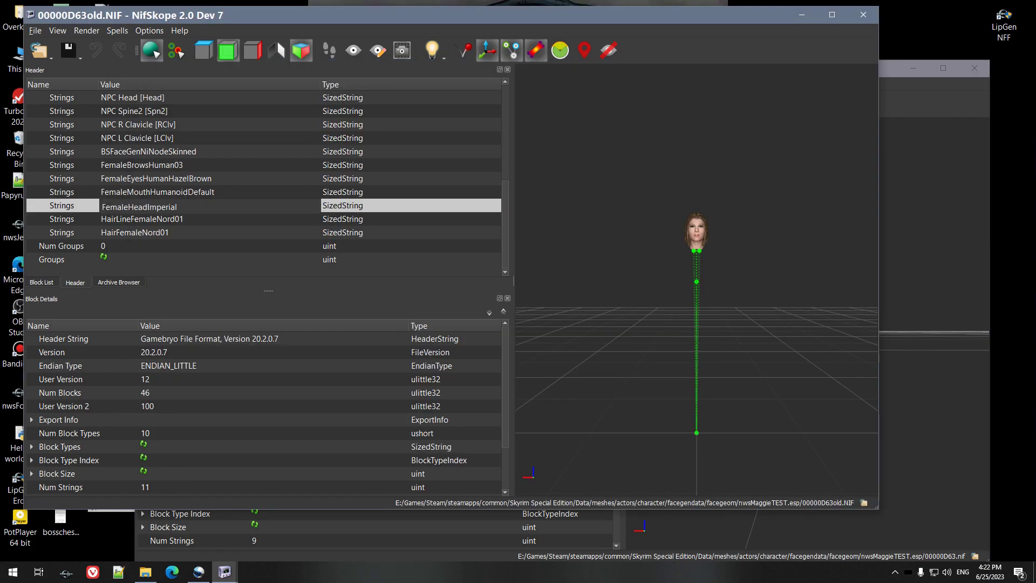
{"action": "key", "text": "Escape"}
{"action": "key", "text": "alt+Tab"}
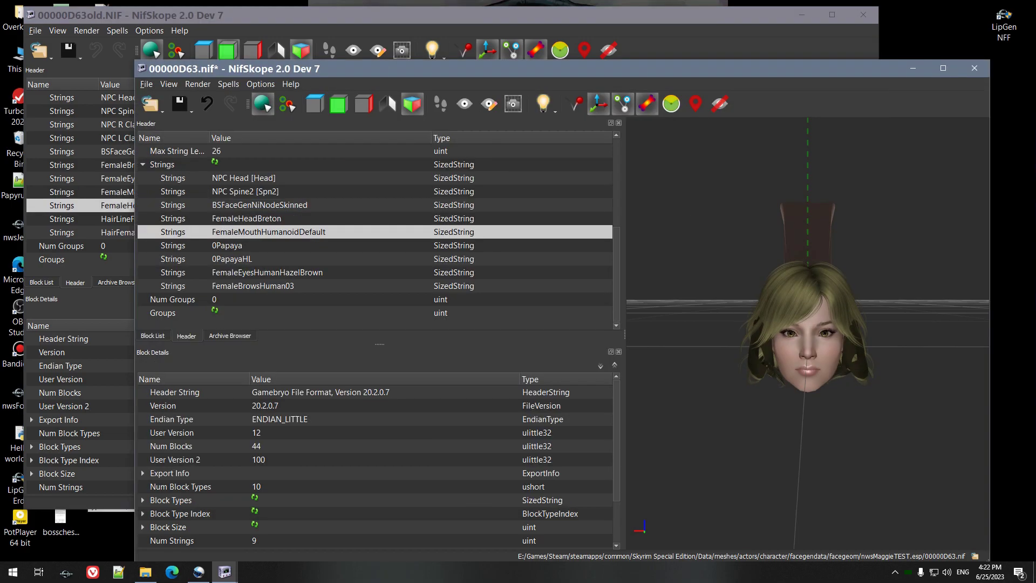
{"action": "key", "text": "Up"}
{"action": "key", "text": "F2"}
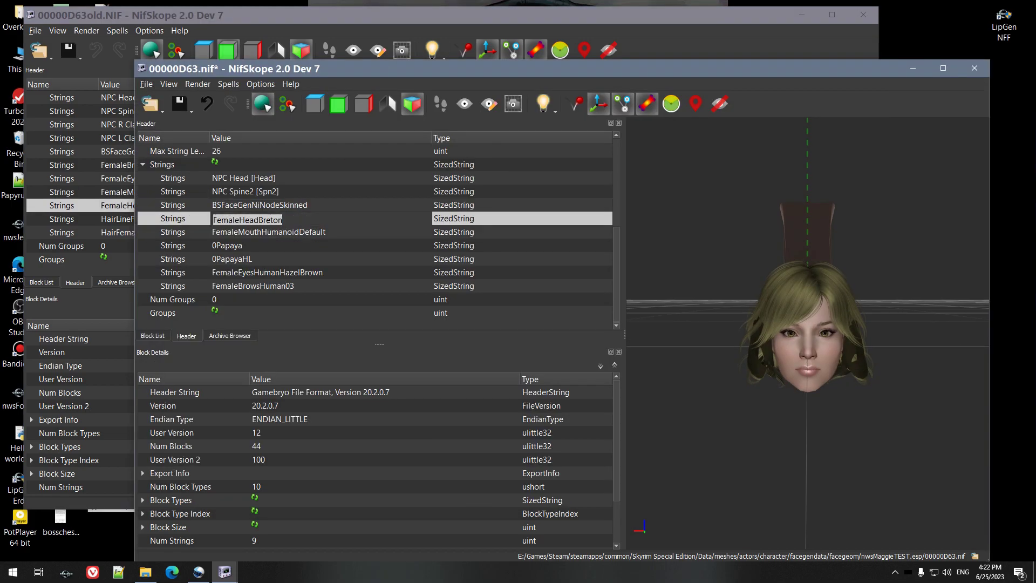
{"action": "key", "text": "ctrl+v"}
{"action": "key", "text": "Return"}
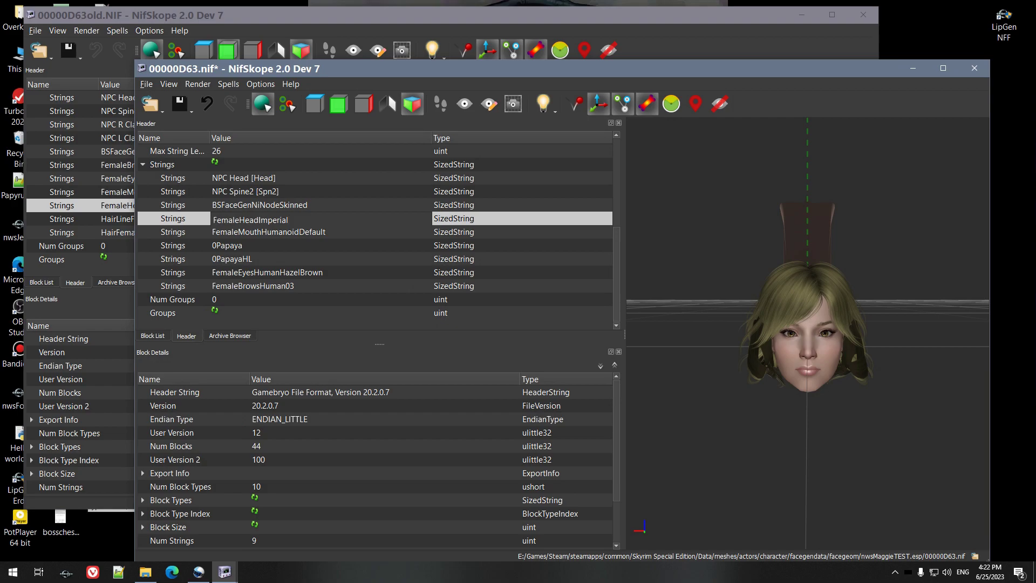
{"action": "key", "text": "Return"}
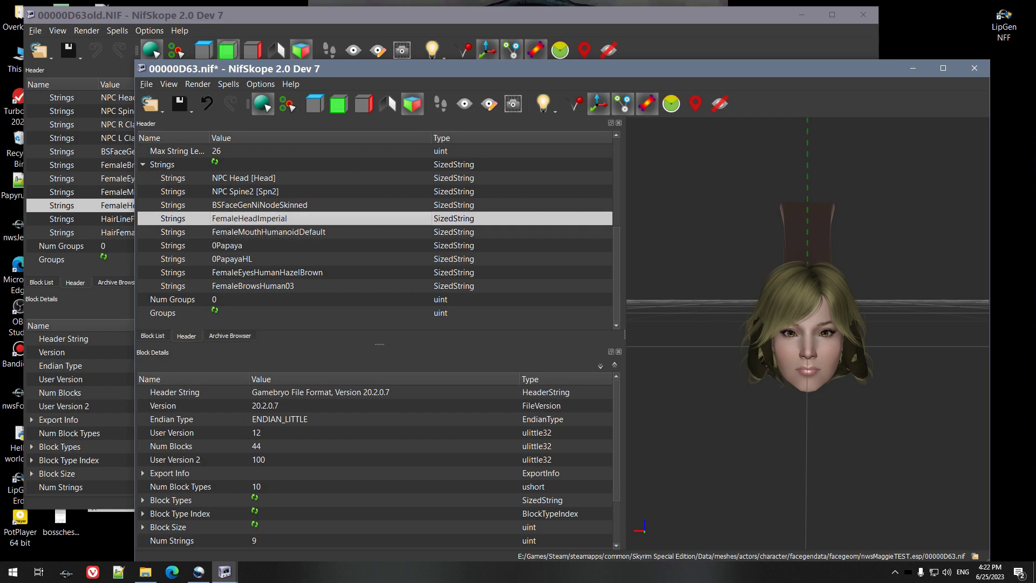
Examine the hair and hairline strings in 00000D63old.NIF and inspect its head model up close
{"action": "left_click", "coordinate": [59, 508]}
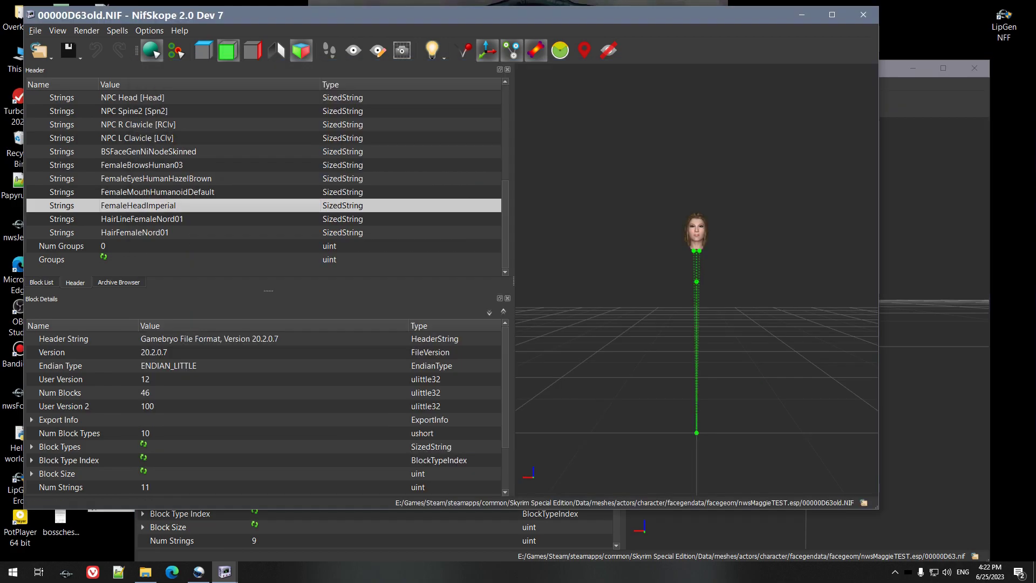
{"action": "left_click", "coordinate": [134, 232]}
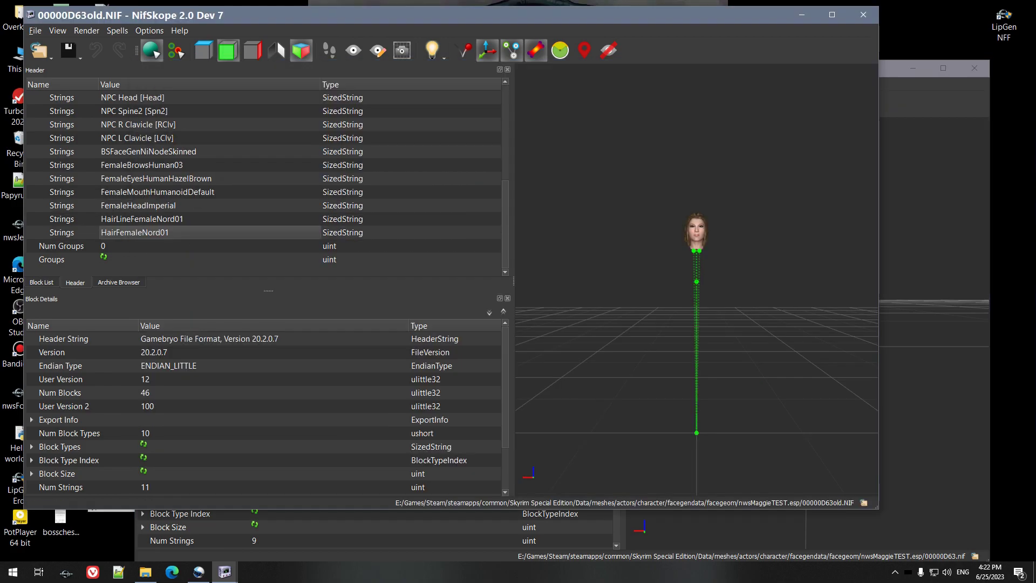
{"action": "left_click", "coordinate": [142, 219]}
{"action": "left_click", "coordinate": [134, 232]}
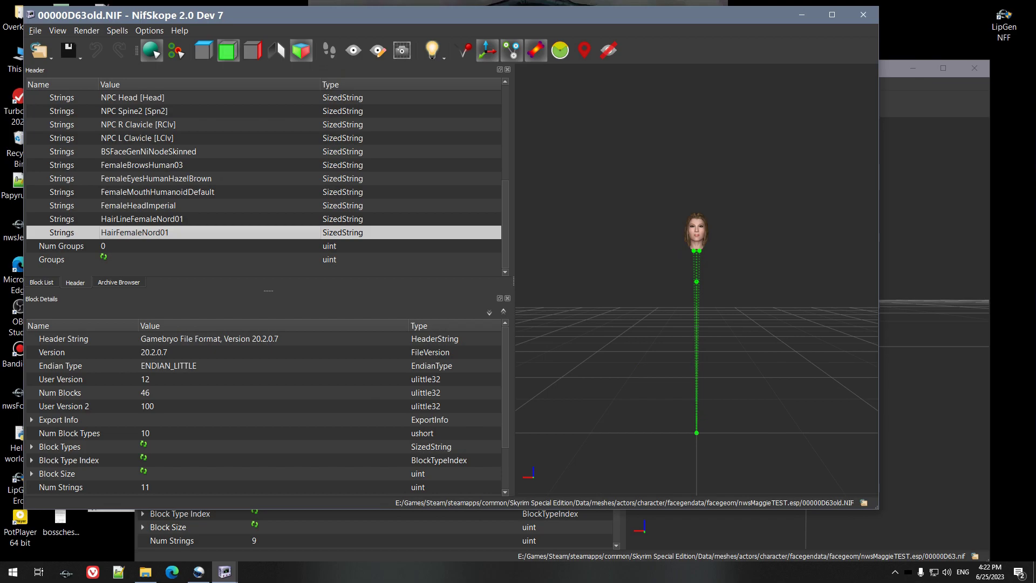
{"action": "scroll", "coordinate": [696, 279], "scroll_direction": "up", "scroll_amount": 3}
{"action": "left_click_drag", "start_coordinate": [696, 279], "coordinate": [755, 304]}
{"action": "scroll", "coordinate": [696, 279], "scroll_direction": "up", "scroll_amount": 3}
Examine the 0Papaya and 0PapayaHL hair shapes in 00000D63.nif to identify which mesh each one covers, checking against the old head
{"action": "key", "text": "alt+Tab"}
{"action": "left_click", "coordinate": [788, 302]}
{"action": "left_click", "coordinate": [891, 306]}
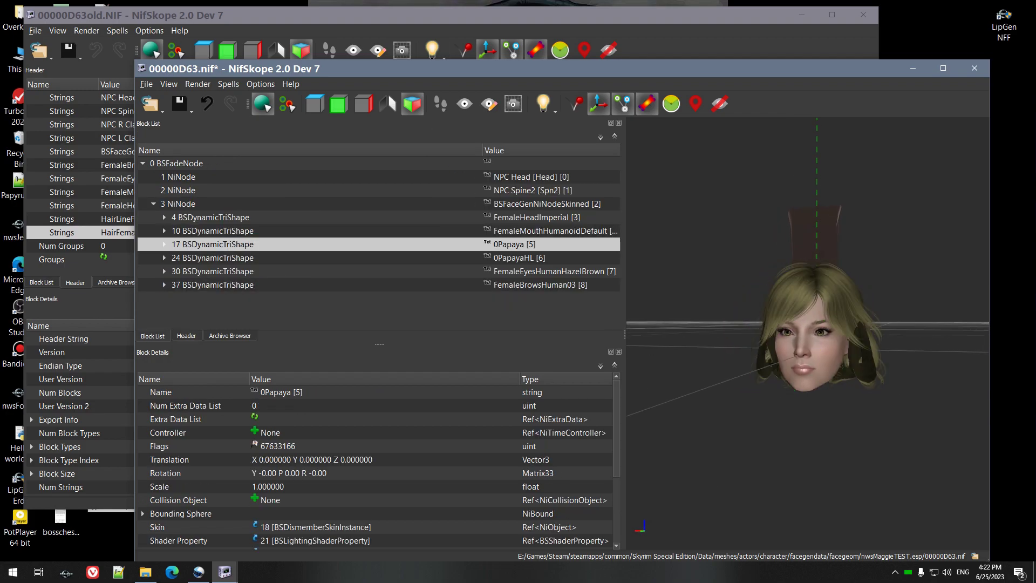
{"action": "left_click_drag", "start_coordinate": [890, 305], "coordinate": [885, 324]}
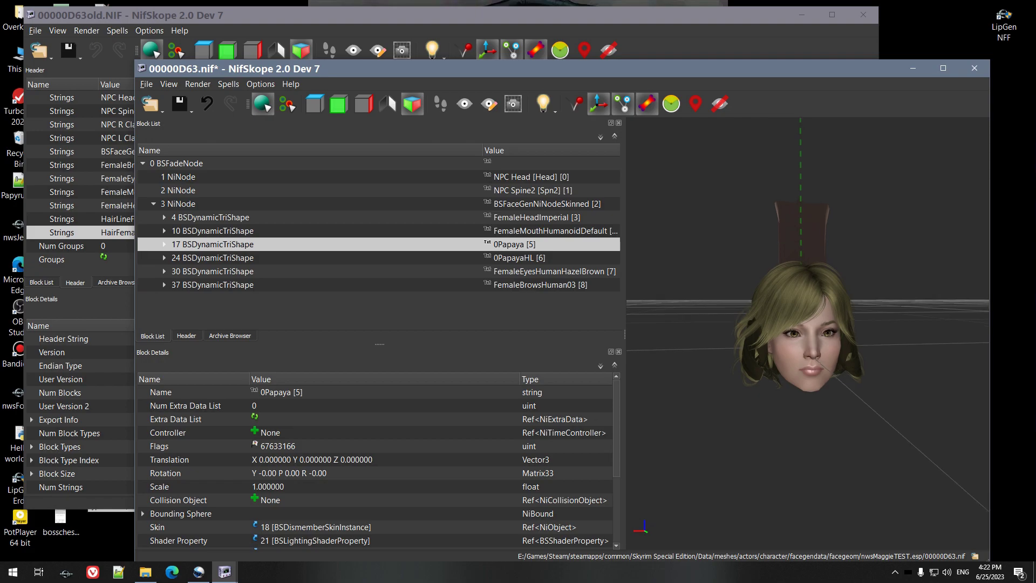
{"action": "key", "text": "Down"}
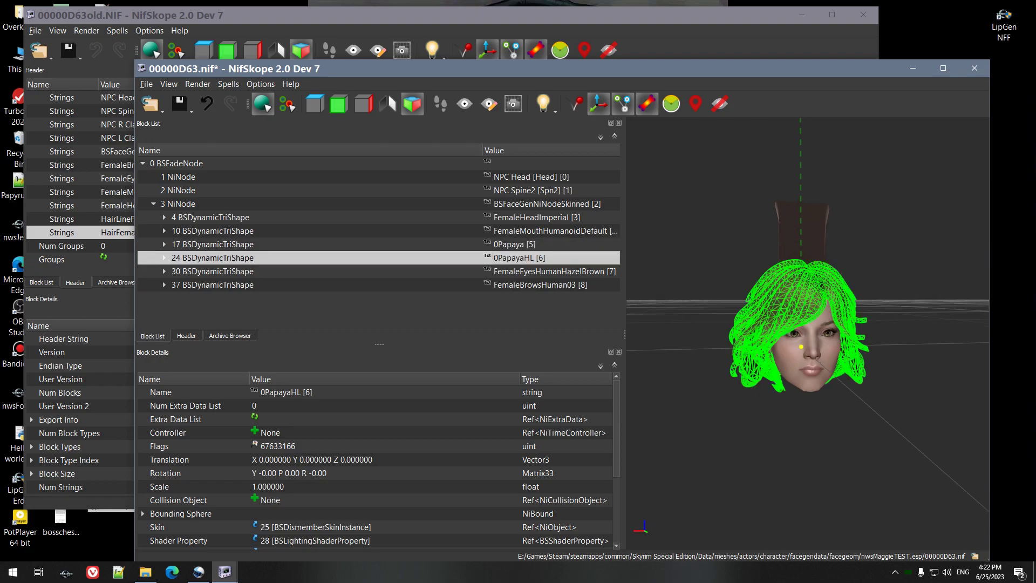
{"action": "key", "text": "Up"}
{"action": "key", "text": "Down"}
{"action": "key", "text": "Up"}
{"action": "key", "text": "Down"}
{"action": "left_click", "coordinate": [59, 508]}
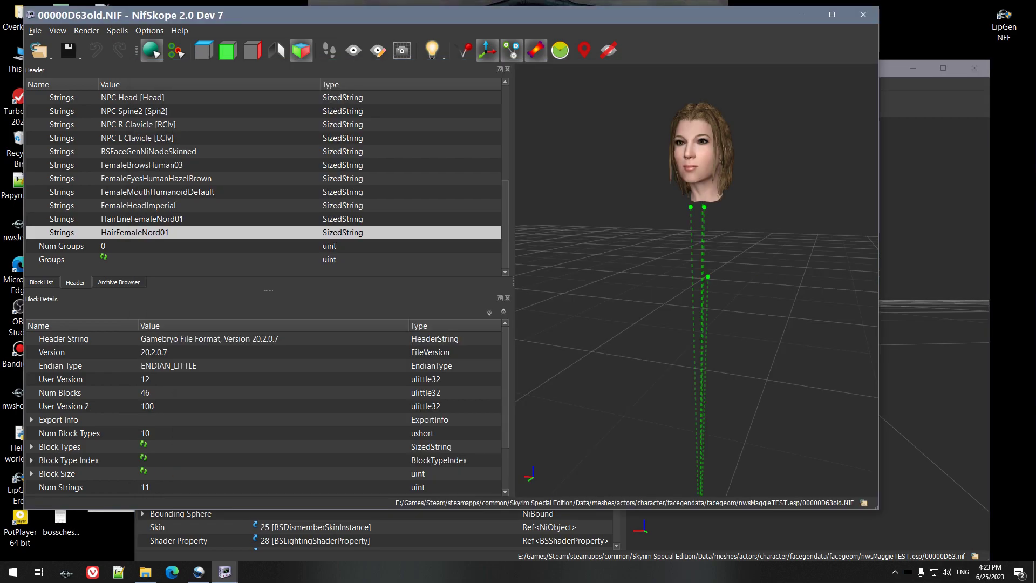
{"action": "key", "text": "alt+Tab"}
{"action": "key", "text": "Up"}
{"action": "key", "text": "Down"}
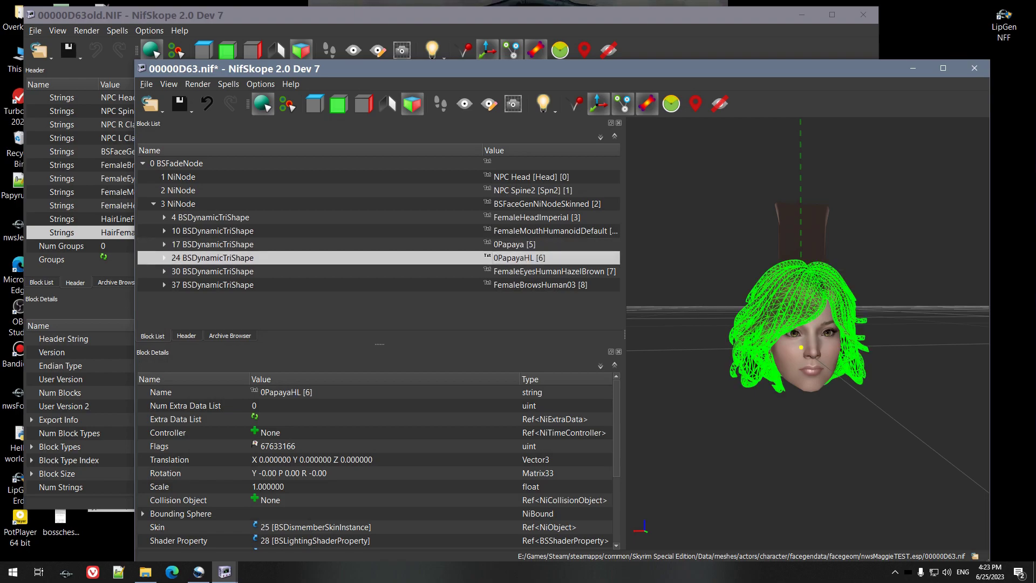
{"action": "mouse_move", "coordinate": [808, 345]}
{"action": "left_mouse_down"}
{"action": "mouse_move", "coordinate": [788, 345]}
{"action": "mouse_move", "coordinate": [798, 345]}
{"action": "left_mouse_up"}
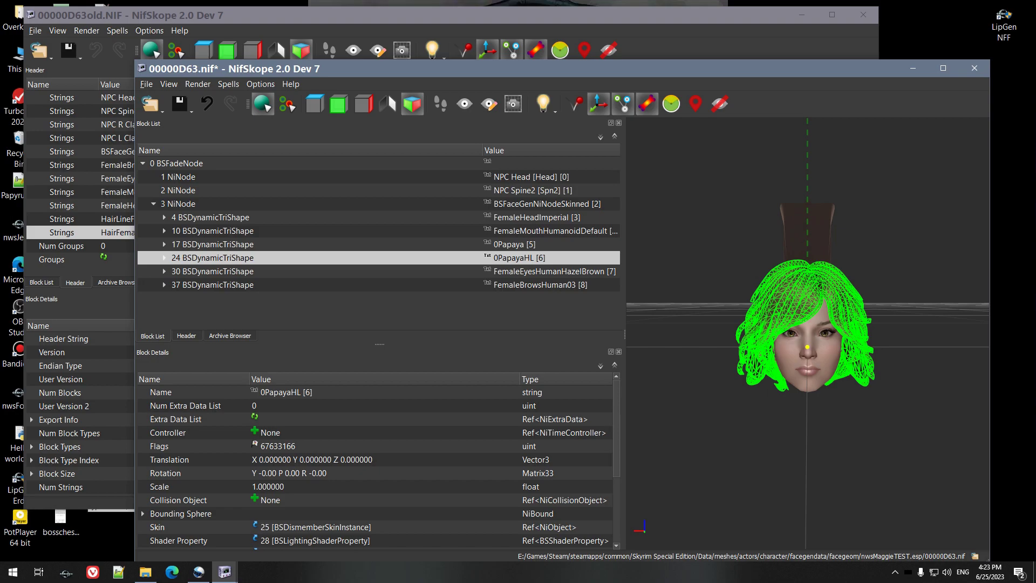
{"action": "right_click", "coordinate": [343, 258]}
{"action": "mouse_move", "coordinate": [377, 252]}
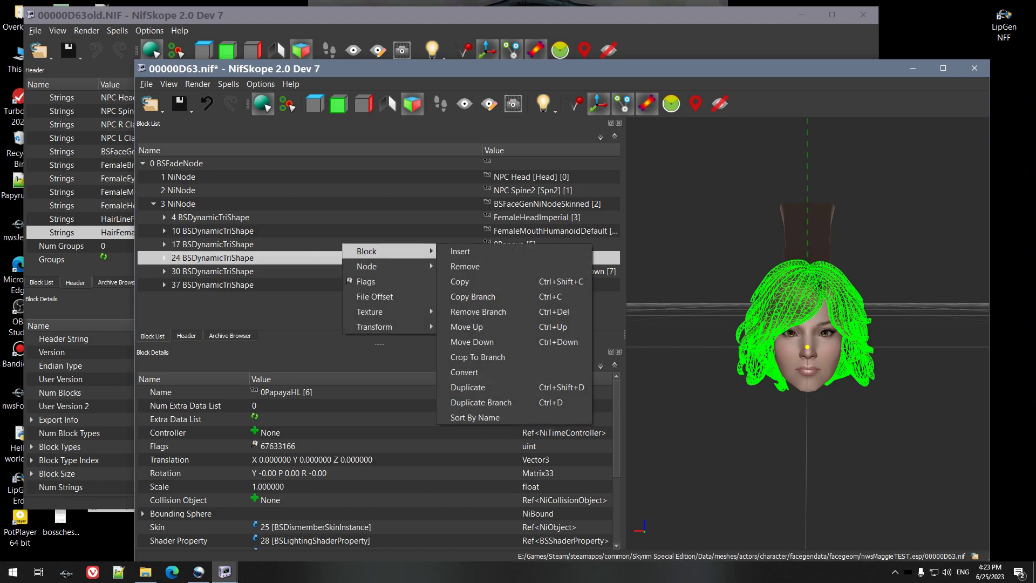
{"action": "key", "text": "Down"}
{"action": "key", "text": "Down"}
{"action": "key", "text": "Down"}
{"action": "key", "text": "Down"}
{"action": "key", "text": "Down"}
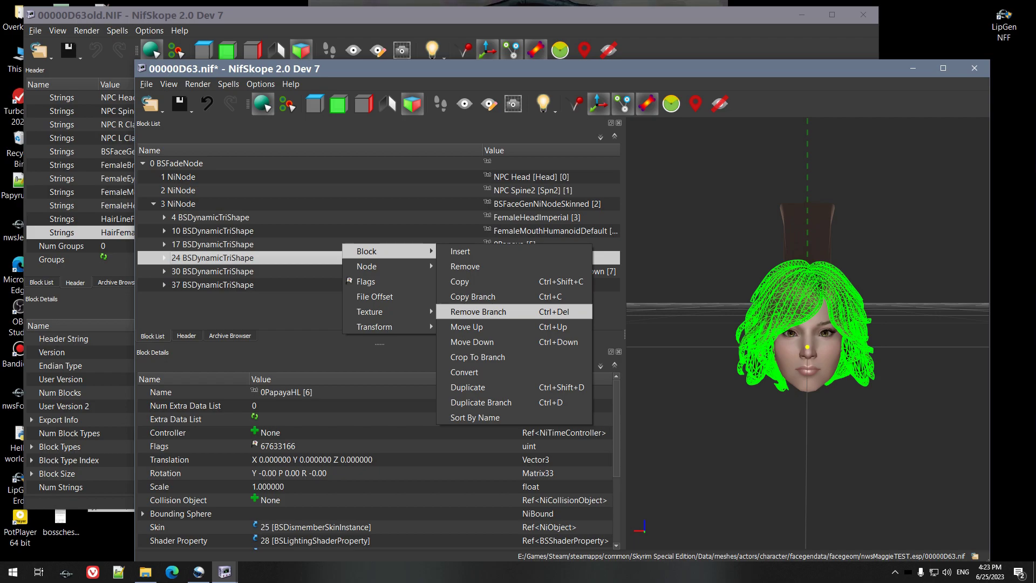
{"action": "key", "text": "Up"}
{"action": "key", "text": "Up"}
{"action": "key", "text": "Up"}
{"action": "key", "text": "Down"}
{"action": "key", "text": "Down"}
{"action": "key", "text": "Down"}
{"action": "key", "text": "Return"}
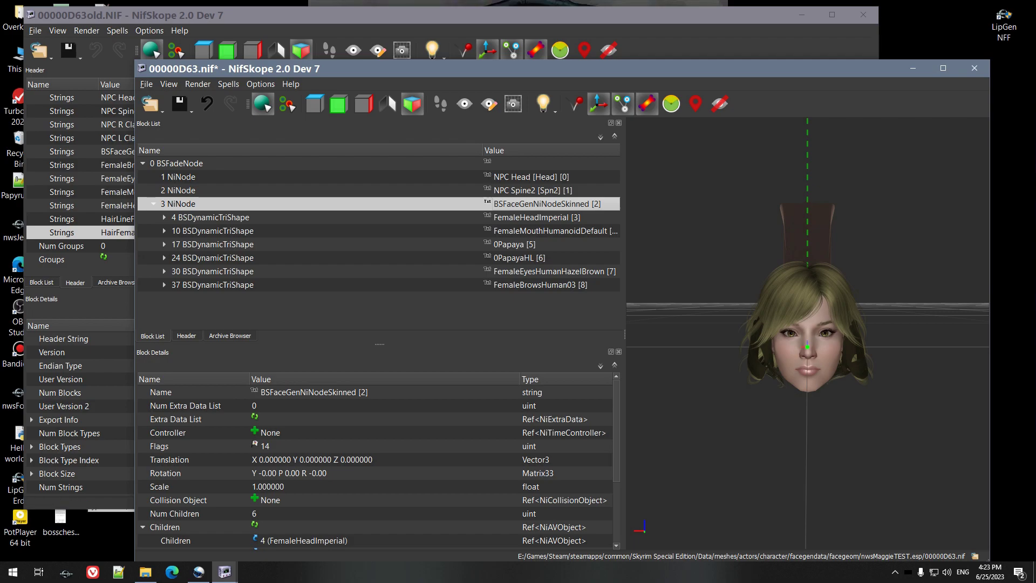
Replace the 0PapayaHL string in 00000D63.nif with HairLineFemaleNord01 copied from 00000D63old.NIF
{"action": "left_click", "coordinate": [59, 507]}
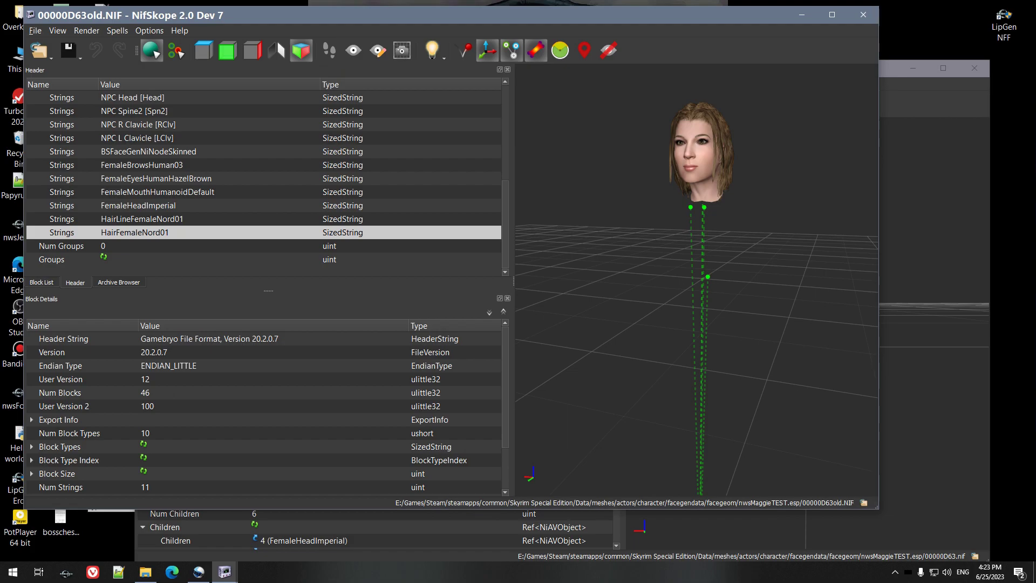
{"action": "key", "text": "alt+Tab"}
{"action": "key", "text": "alt+Tab"}
{"action": "double_click", "coordinate": [134, 232]}
{"action": "double_click", "coordinate": [142, 219]}
{"action": "key", "text": "ctrl+c"}
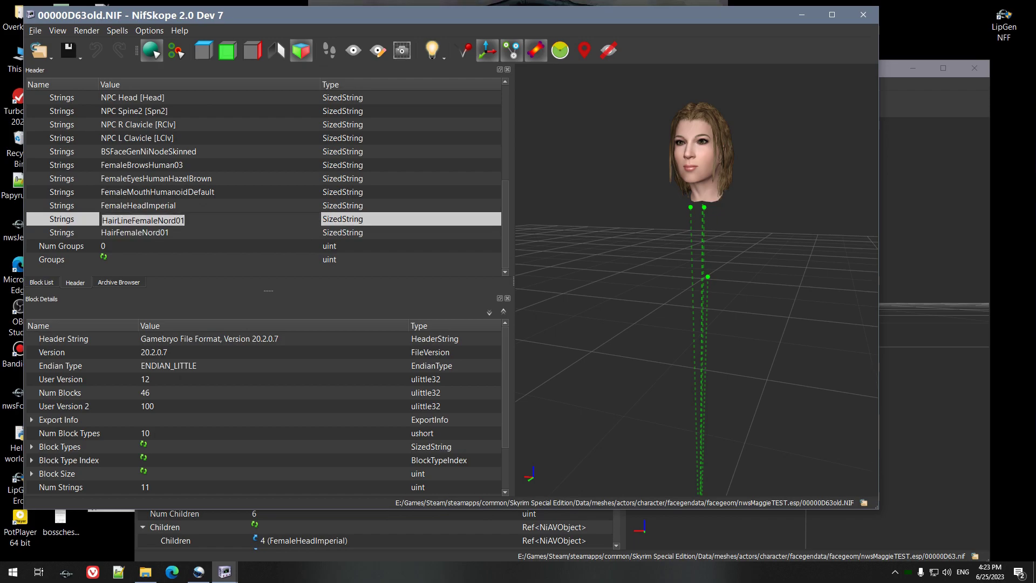
{"action": "key", "text": "alt+Tab"}
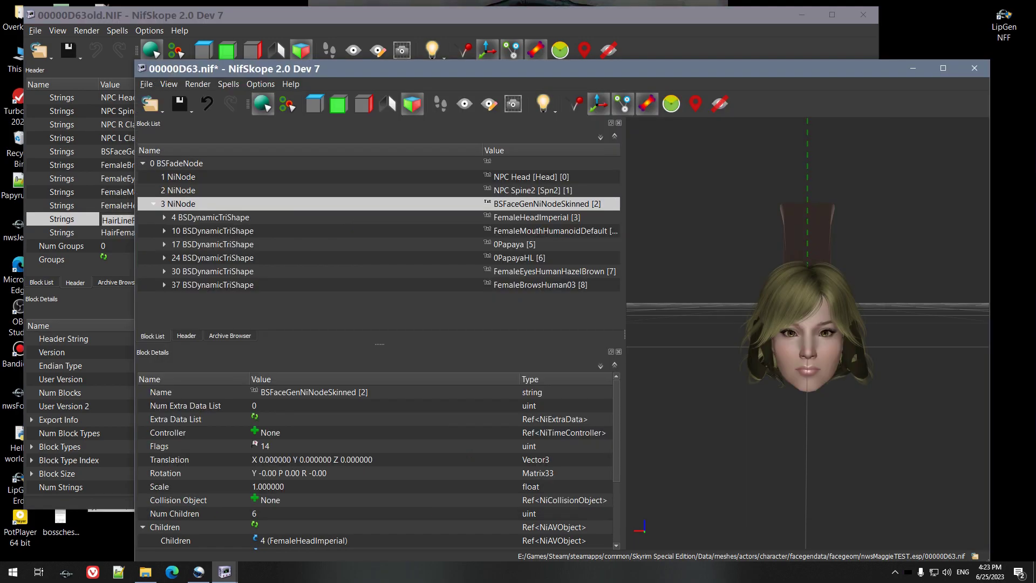
{"action": "left_click", "coordinate": [186, 335]}
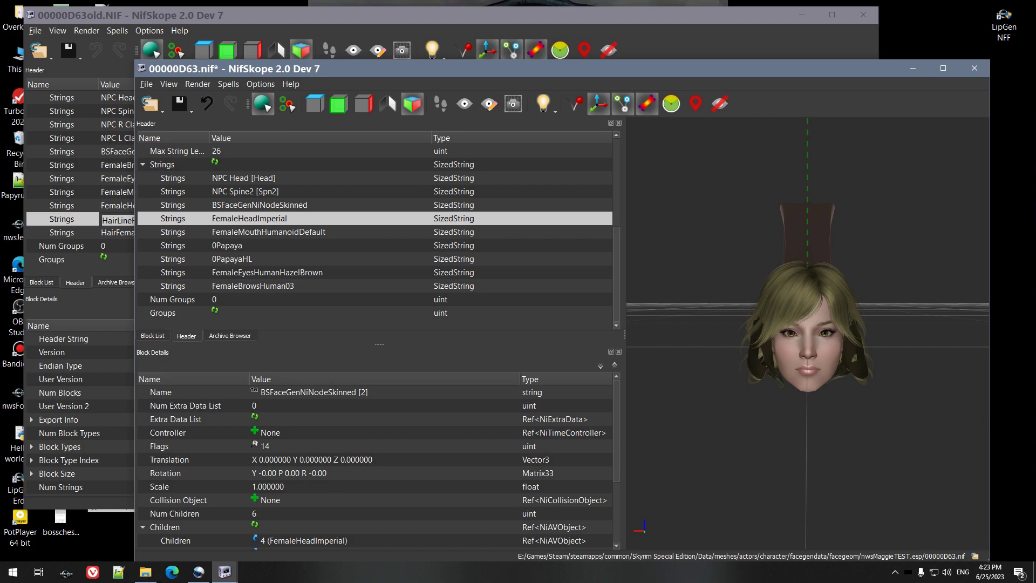
{"action": "key", "text": "Down"}
{"action": "key", "text": "Down"}
{"action": "key", "text": "Down"}
{"action": "key", "text": "F2"}
{"action": "key", "text": "ctrl+v"}
{"action": "key", "text": "Return"}
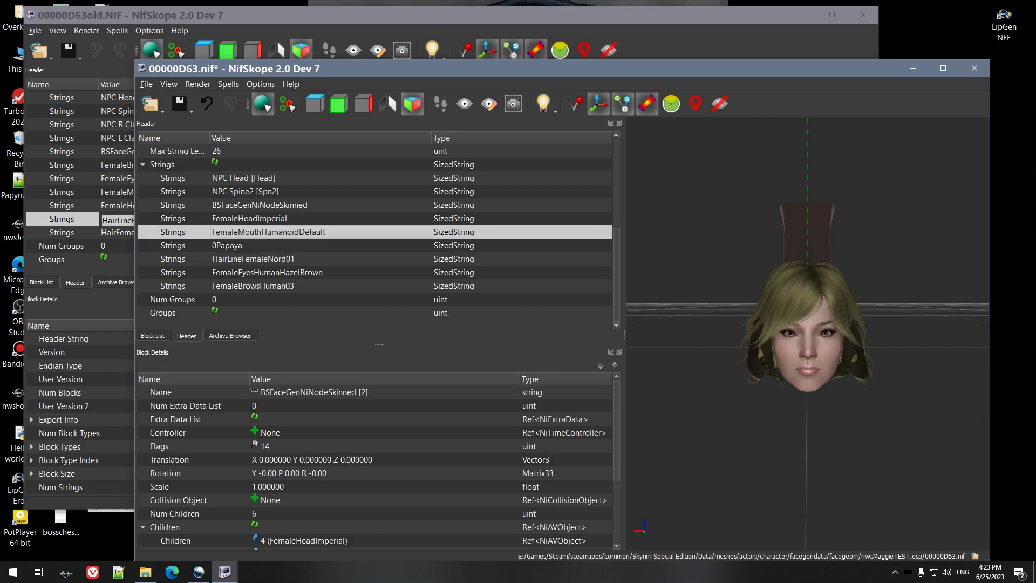
Replace the 0Papaya string in 00000D63.nif with HairFemaleNord01 copied from 00000D63old.NIF
{"action": "key", "text": "alt+Tab"}
{"action": "key", "text": "Down"}
{"action": "key", "text": "F2"}
{"action": "key", "text": "ctrl+c"}
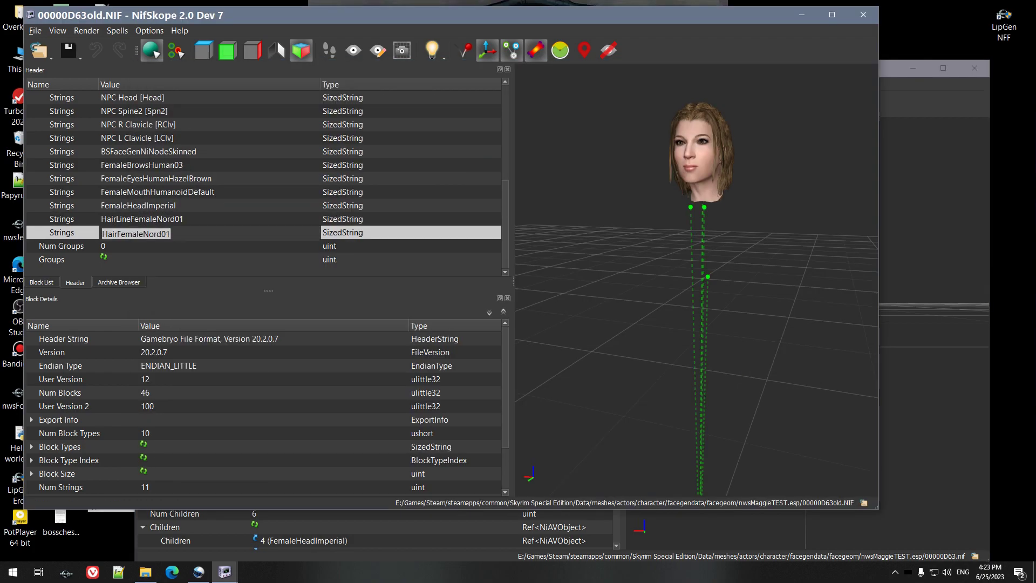
{"action": "key", "text": "alt+Tab"}
{"action": "double_click", "coordinate": [227, 246]}
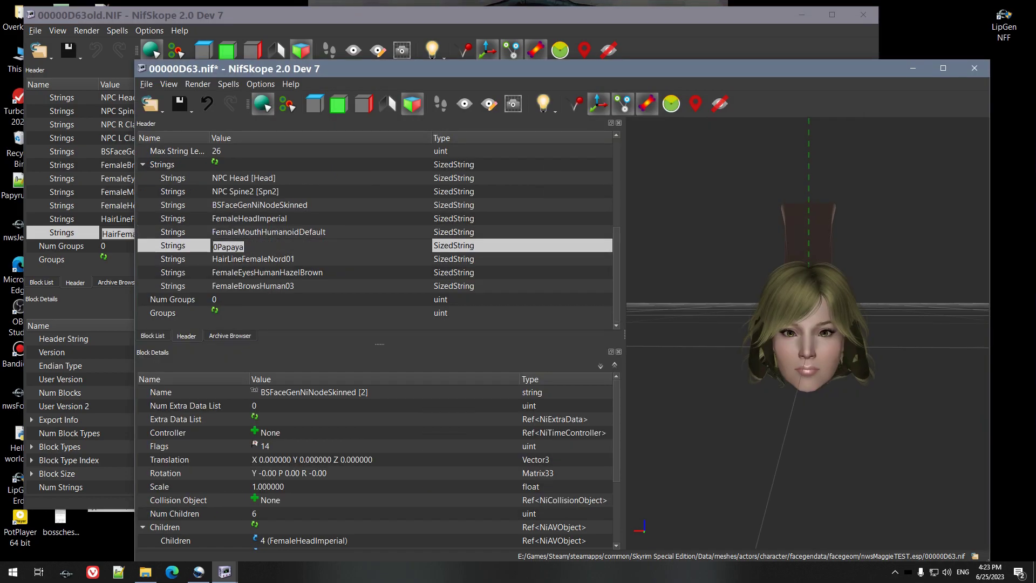
{"action": "key", "text": "ctrl+v"}
{"action": "left_click", "coordinate": [268, 232]}
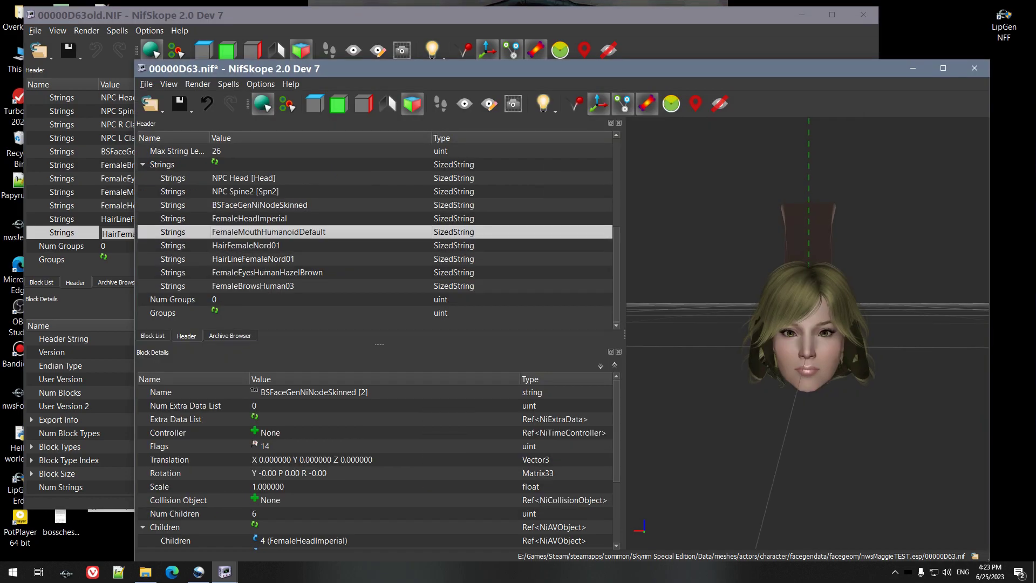
Review the head, mouth, hair, hairline, eyes and brows strings in 00000D63.nif against those in 00000D63old.NIF
{"action": "key", "text": "Up"}
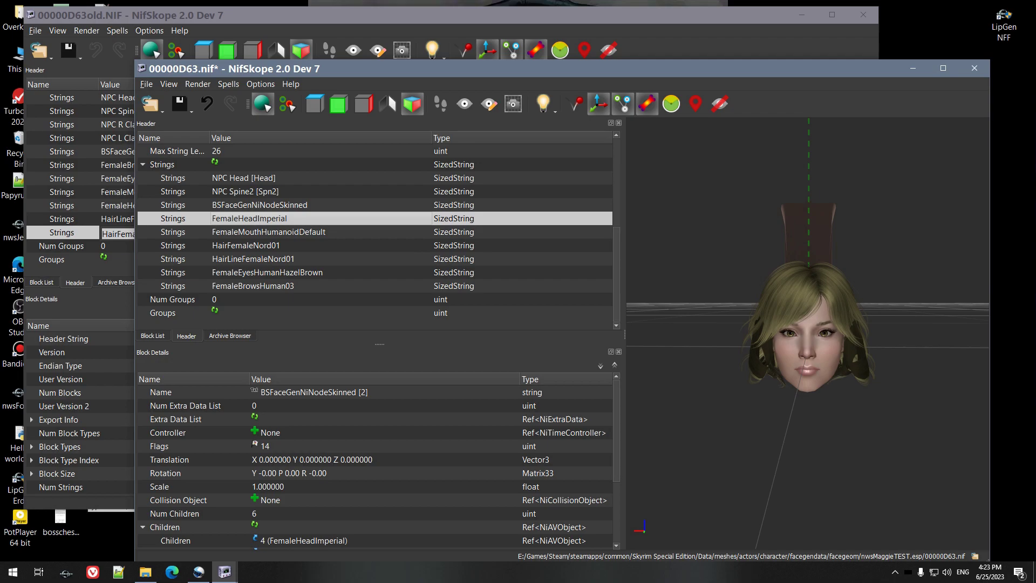
{"action": "key", "text": "Down"}
{"action": "key", "text": "Down"}
{"action": "key", "text": "Down"}
{"action": "key", "text": "Down"}
{"action": "key", "text": "Down"}
{"action": "key", "text": "Up"}
{"action": "key", "text": "Up"}
{"action": "key", "text": "Up"}
{"action": "key", "text": "Up"}
{"action": "key", "text": "Up"}
{"action": "left_click", "coordinate": [59, 507]}
{"action": "key", "text": "Up"}
{"action": "key", "text": "Up"}
{"action": "key", "text": "Up"}
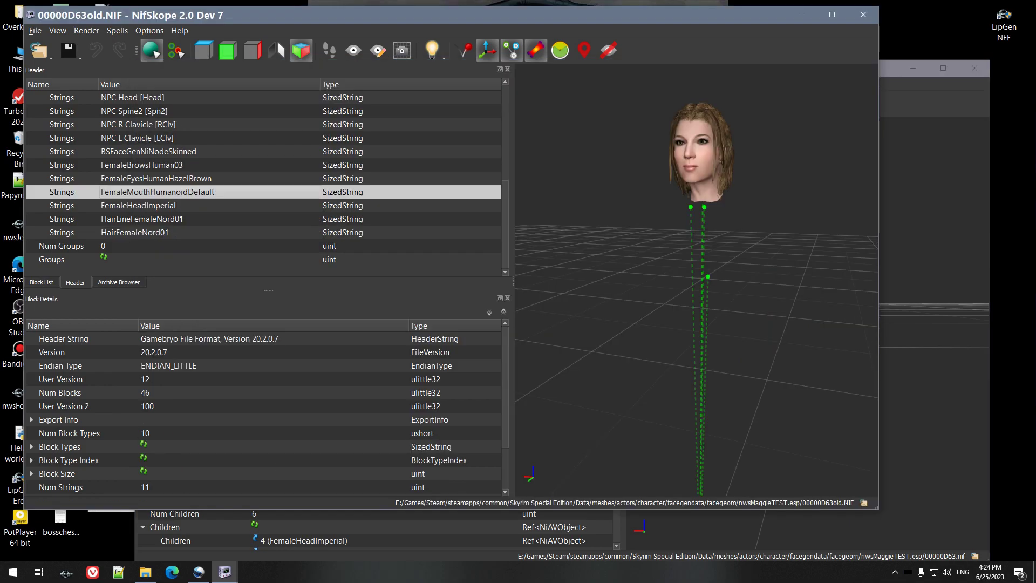
{"action": "key", "text": "alt+Tab"}
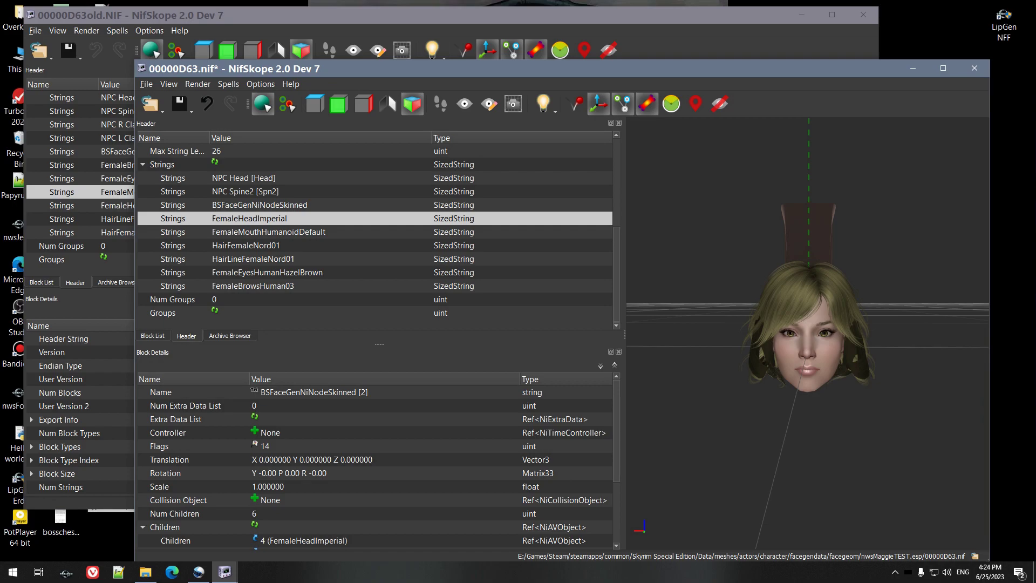
Save 00000D63.nif and close both it and 00000D63old.NIF
{"action": "key", "text": "ctrl+s"}
{"action": "left_click", "coordinate": [863, 14]}
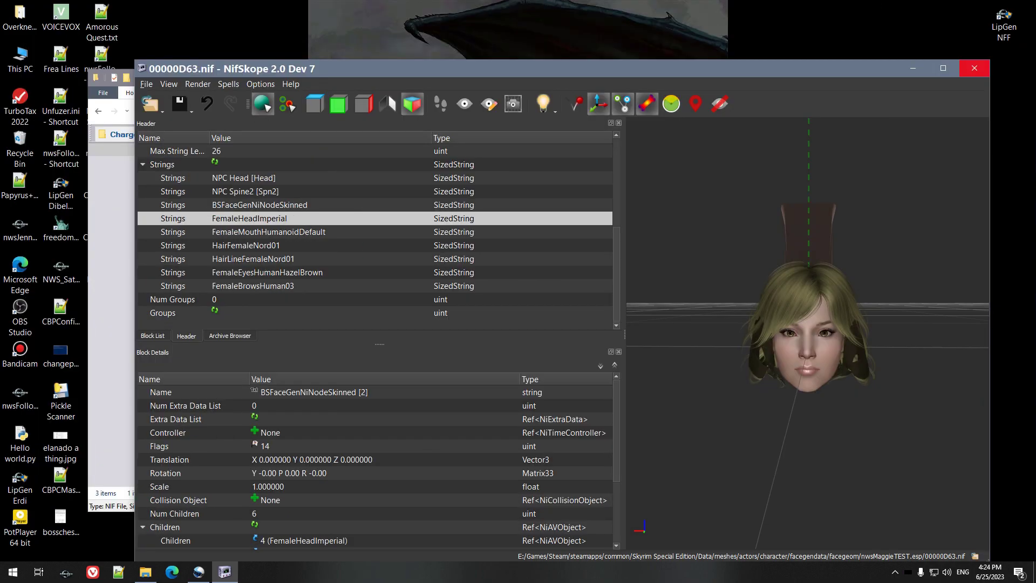
{"action": "left_click", "coordinate": [974, 68]}
Move 00000D63.dds from the facegeom nwsMaggieTEST.esp folder into the facetint nwsMaggieTEST.esp folder, replacing the existing file
{"action": "left_click", "coordinate": [488, 188]}
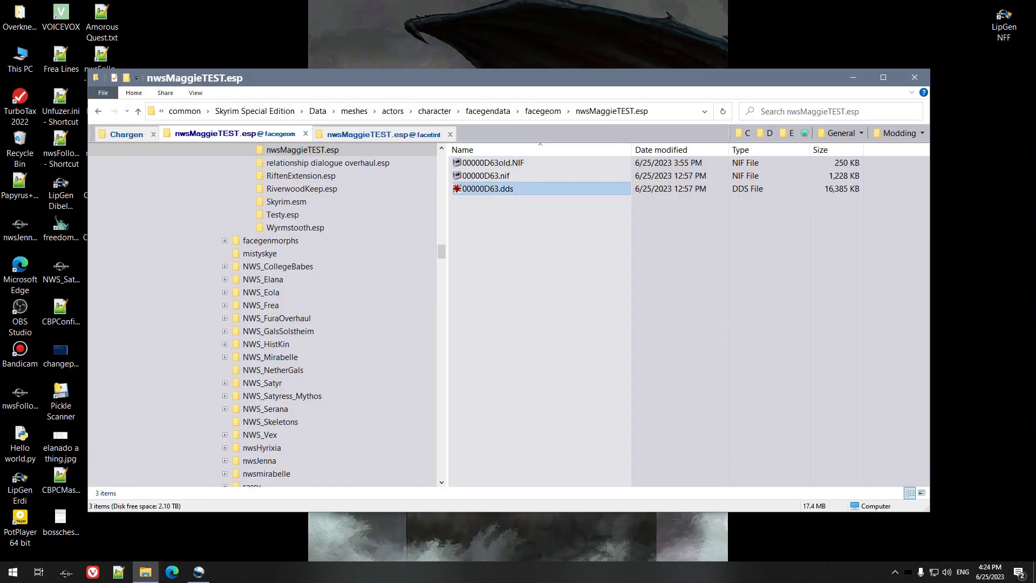
{"action": "key", "text": "ctrl+x"}
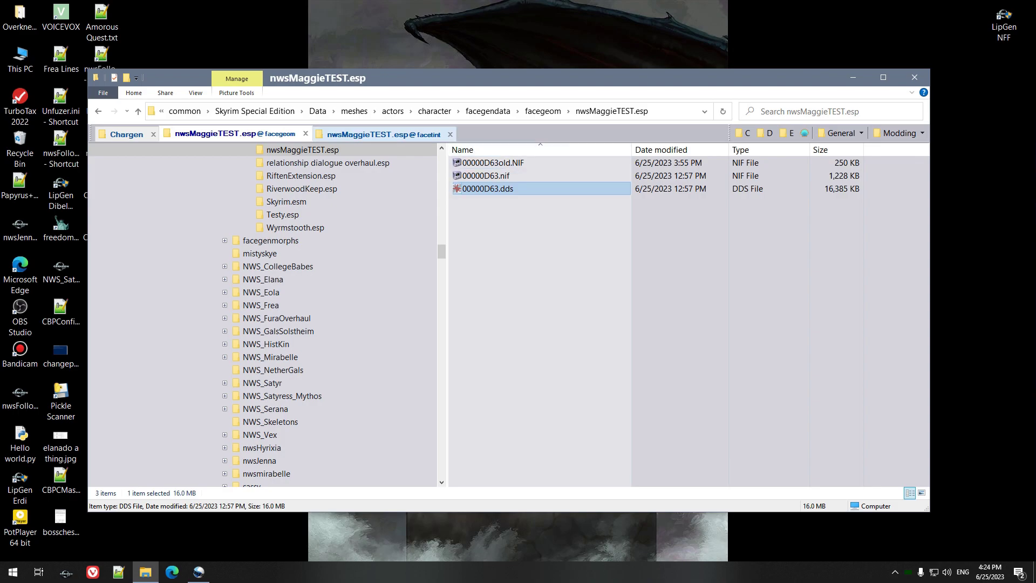
{"action": "left_click", "coordinate": [383, 133]}
{"action": "key", "text": "ctrl+v"}
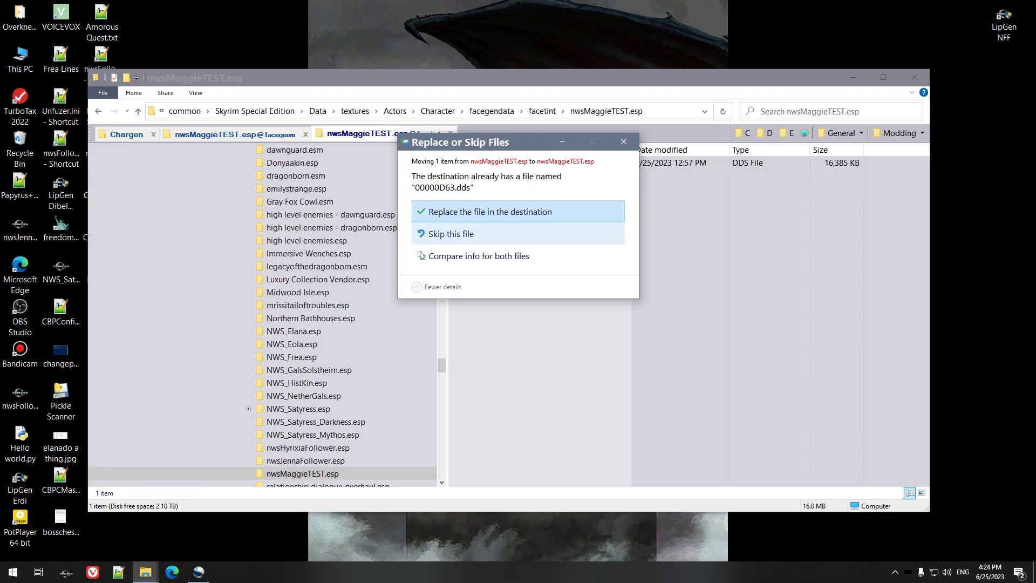
{"action": "key", "text": "Return"}
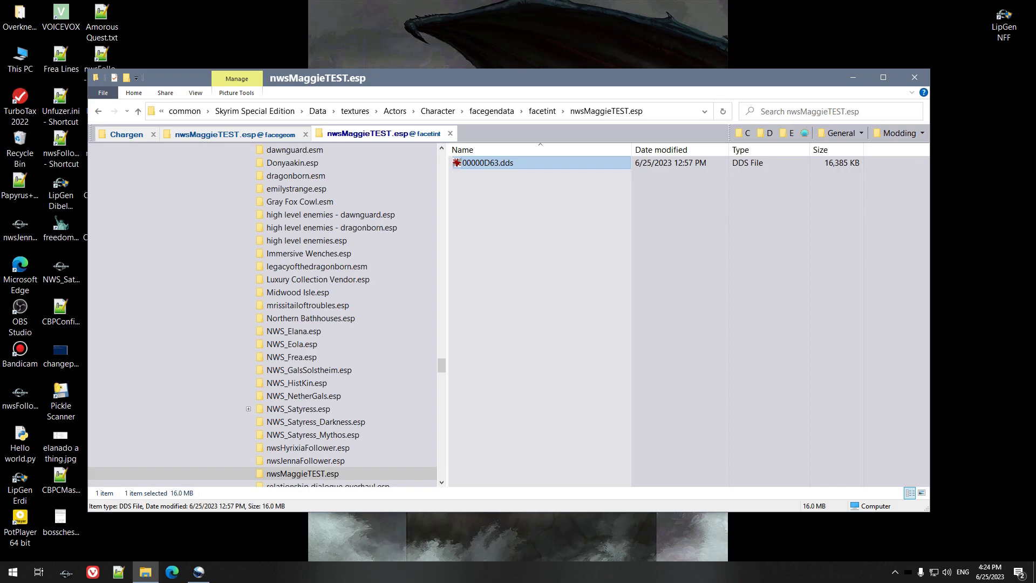
Check the NIF files in the facegeom nwsMaggieTEST.esp folder
{"action": "left_click", "coordinate": [234, 134]}
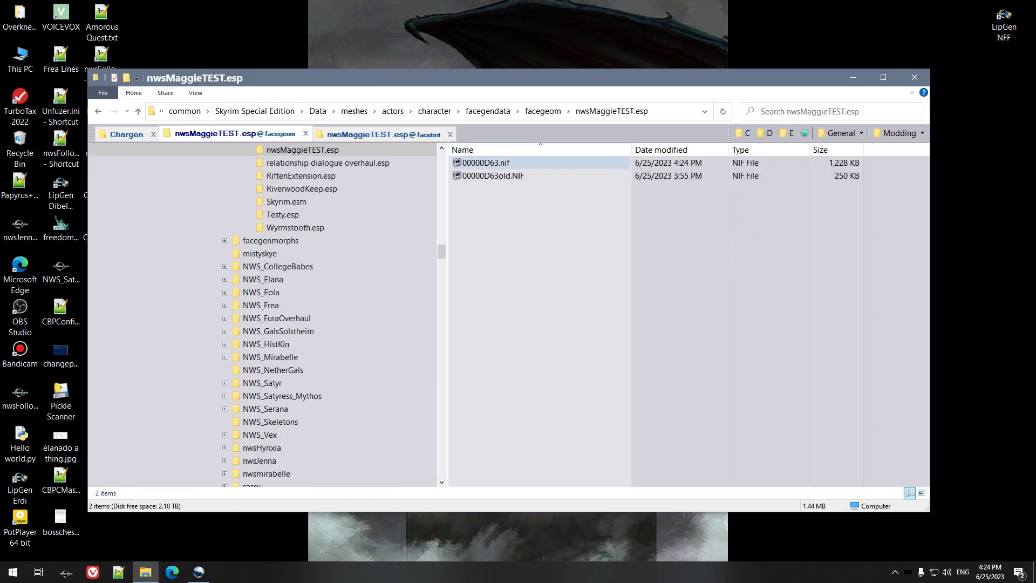
{"action": "left_click", "coordinate": [486, 162]}
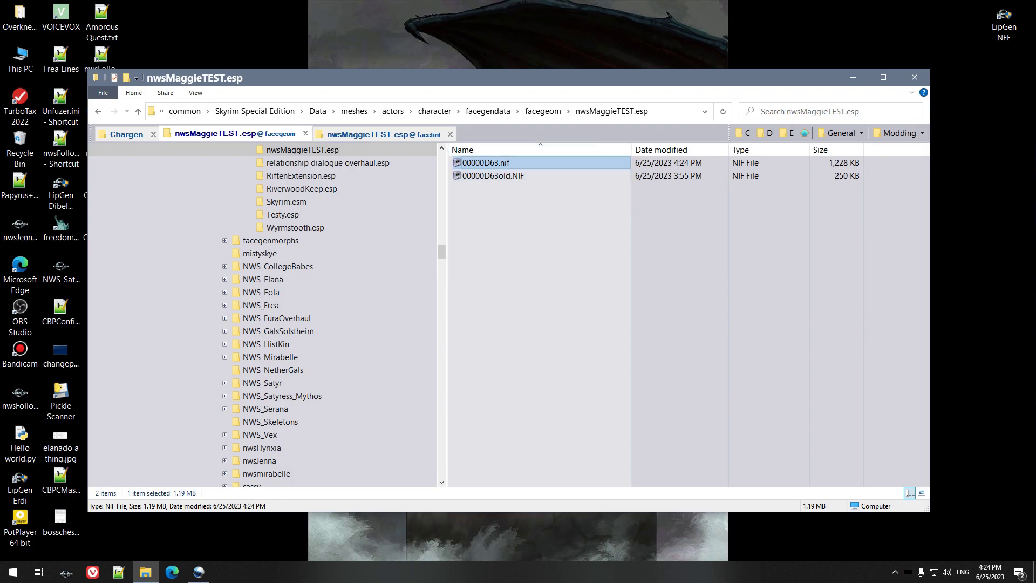
{"action": "left_click_drag", "start_coordinate": [538, 78], "coordinate": [538, 73]}
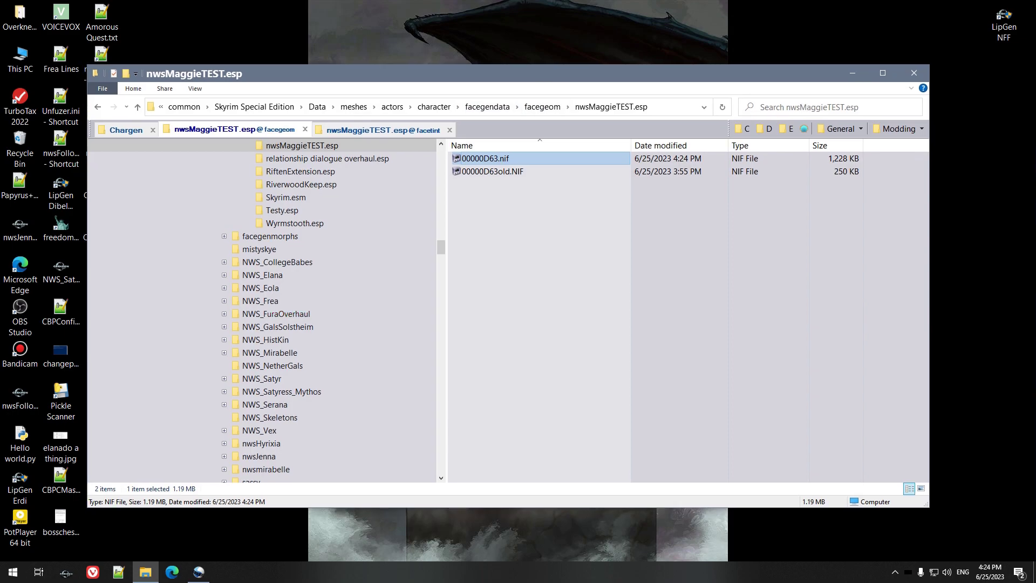
Minimize the file window, launch Skyrim SSE and load save 050 of the Johanus character
{"action": "left_click", "coordinate": [145, 572]}
{"action": "left_click", "coordinate": [13, 572]}
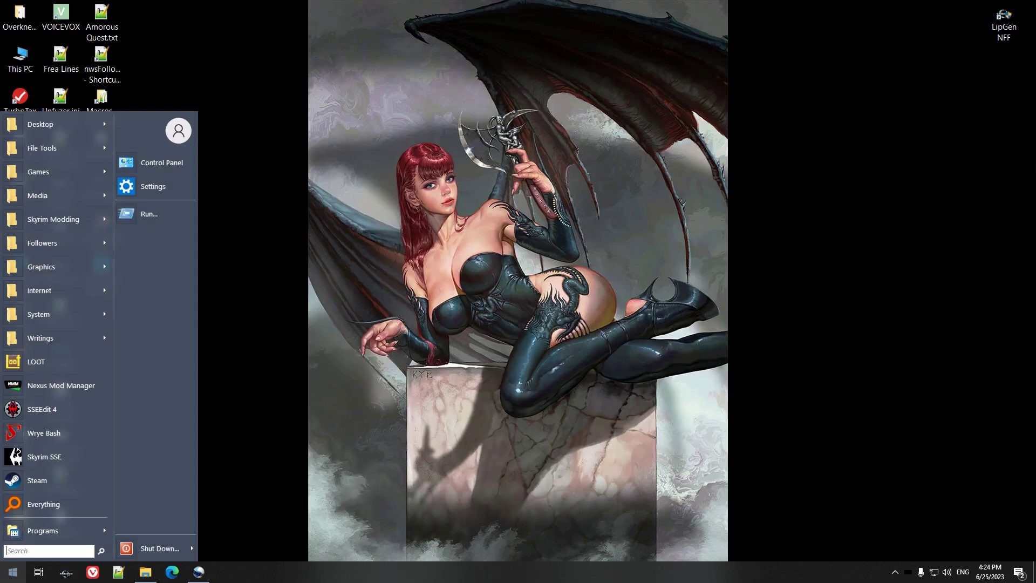
{"action": "left_click", "coordinate": [44, 457]}
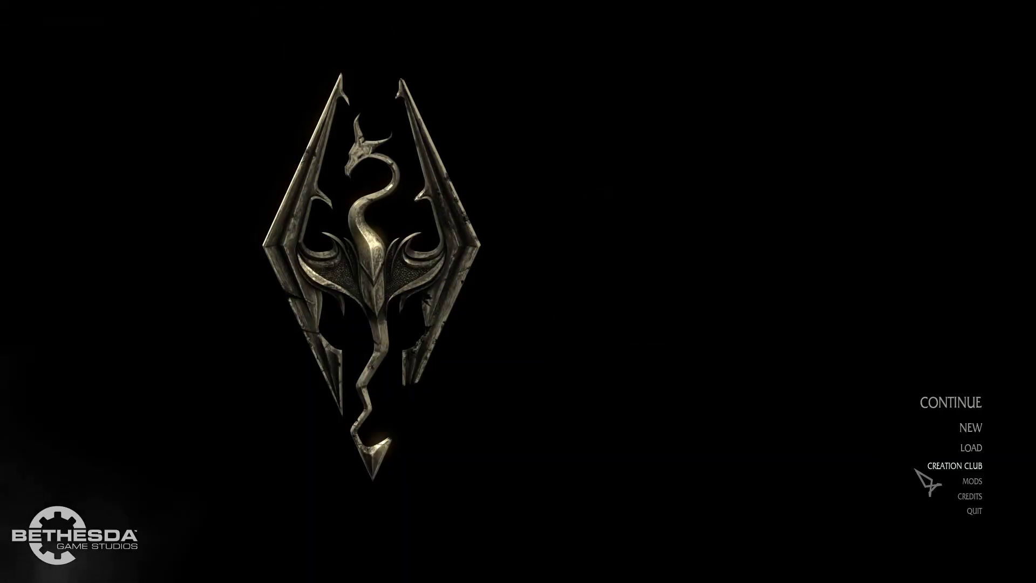
{"action": "left_click", "coordinate": [926, 440]}
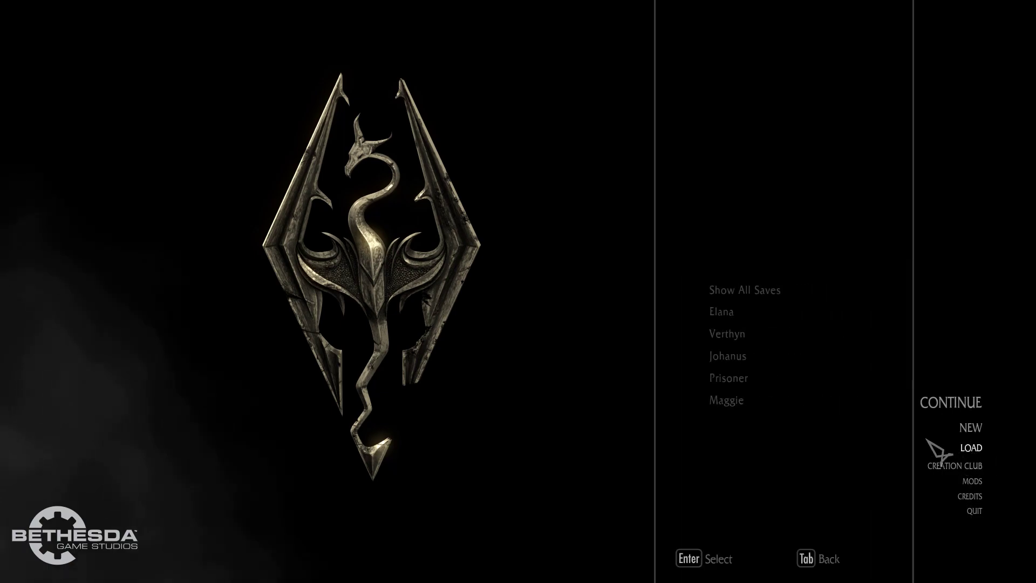
{"action": "left_click", "coordinate": [741, 358]}
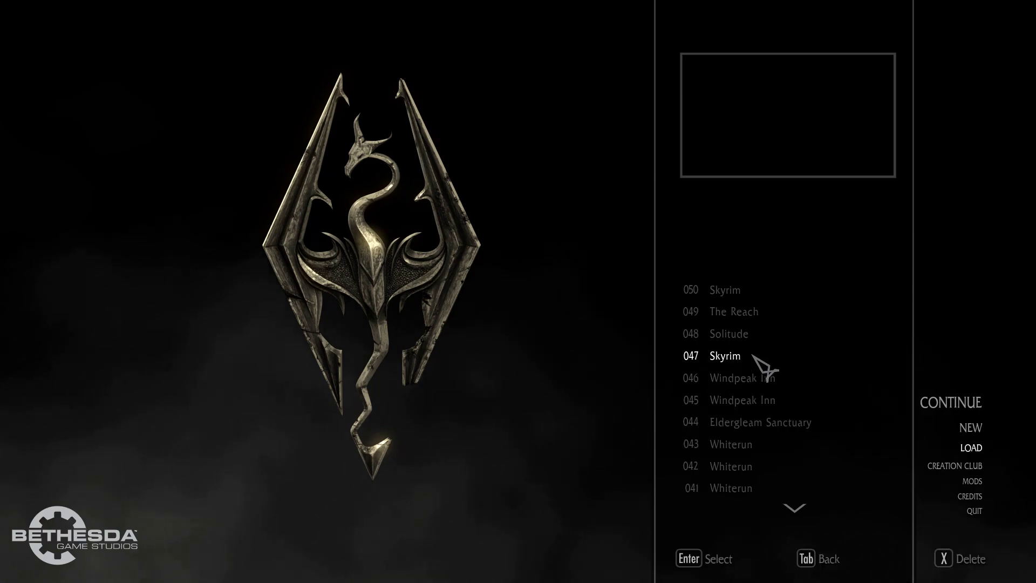
{"action": "left_click", "coordinate": [743, 294]}
{"action": "left_click", "coordinate": [761, 559]}
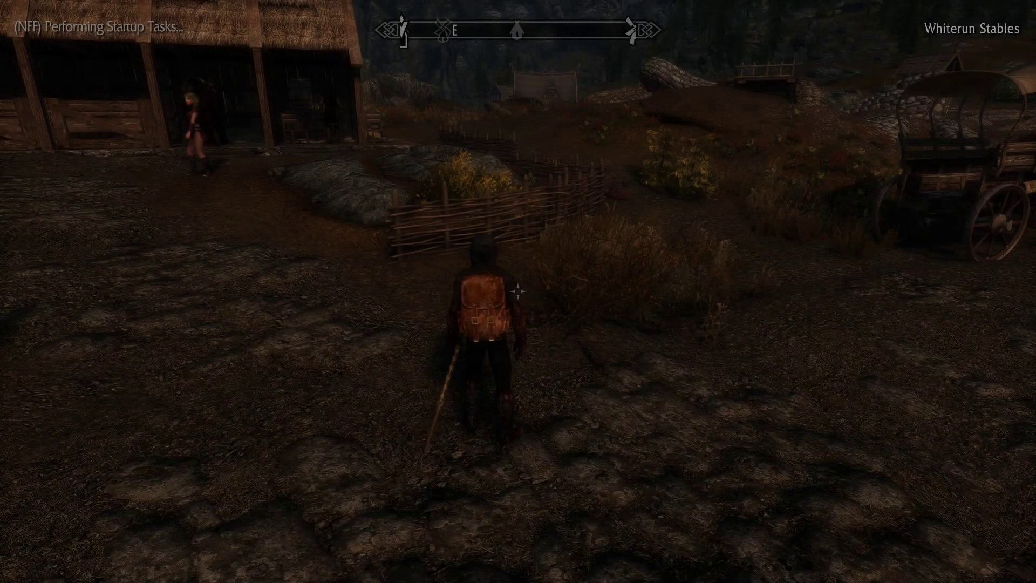
Switch to first-person view and walk up to Maggie at Whiterun Stables
{"action": "key", "text": "f"}
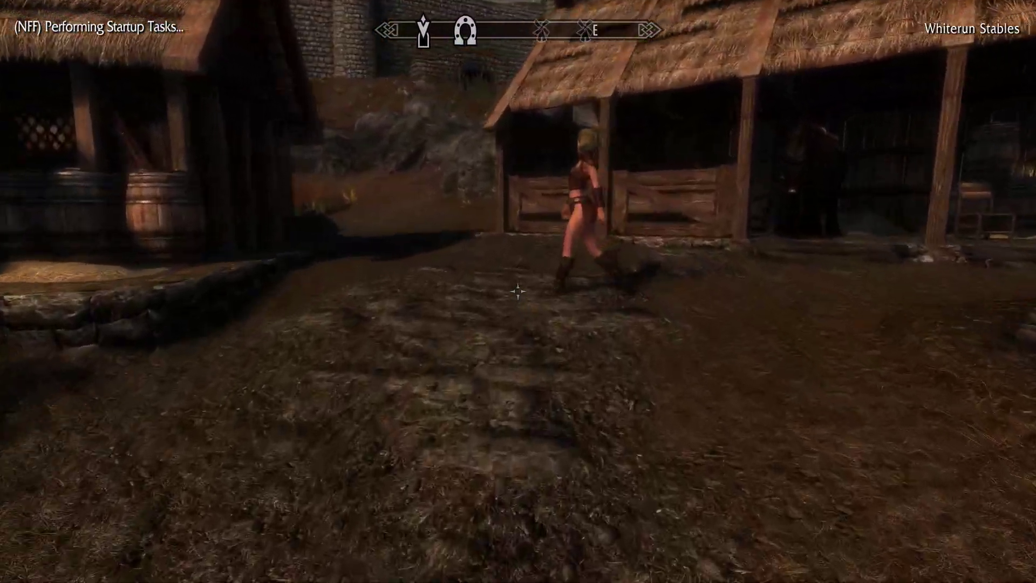
{"action": "key", "text": "w"}
{"action": "key", "text": "w"}
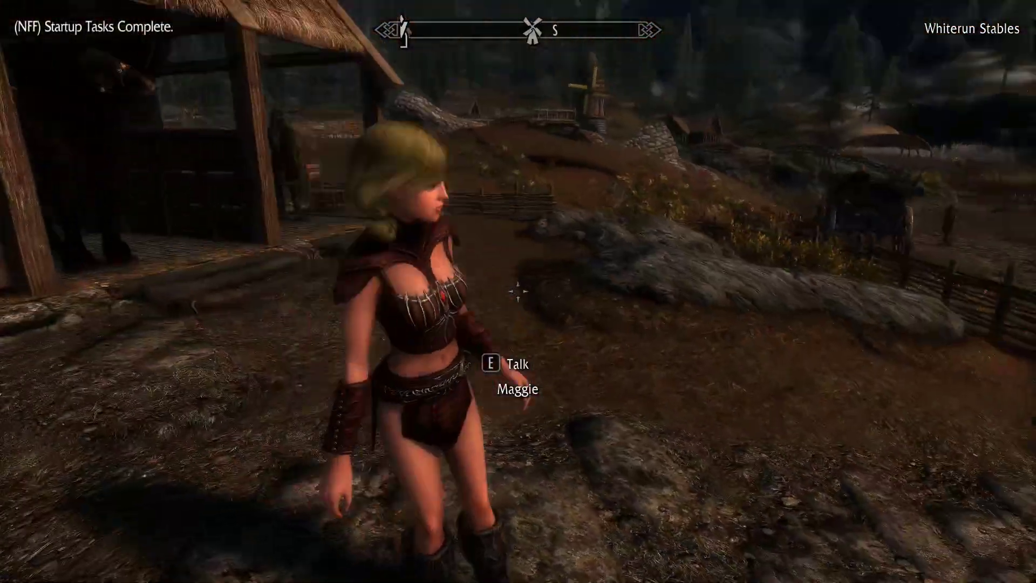
{"action": "key", "text": "w"}
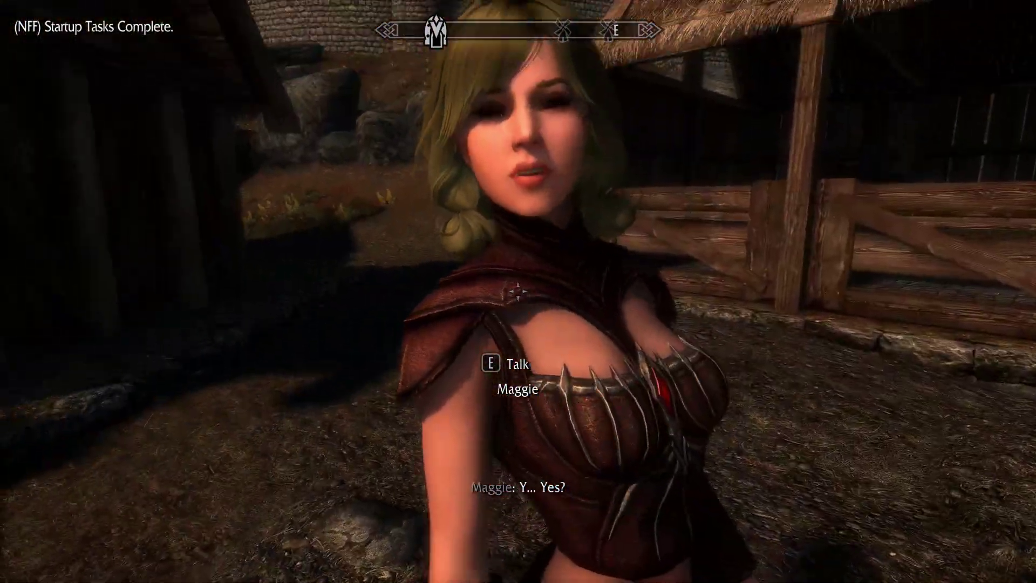
Examine Maggie's new face and hair in game from the front, the sides and different distances
{"action": "key", "text": "s"}
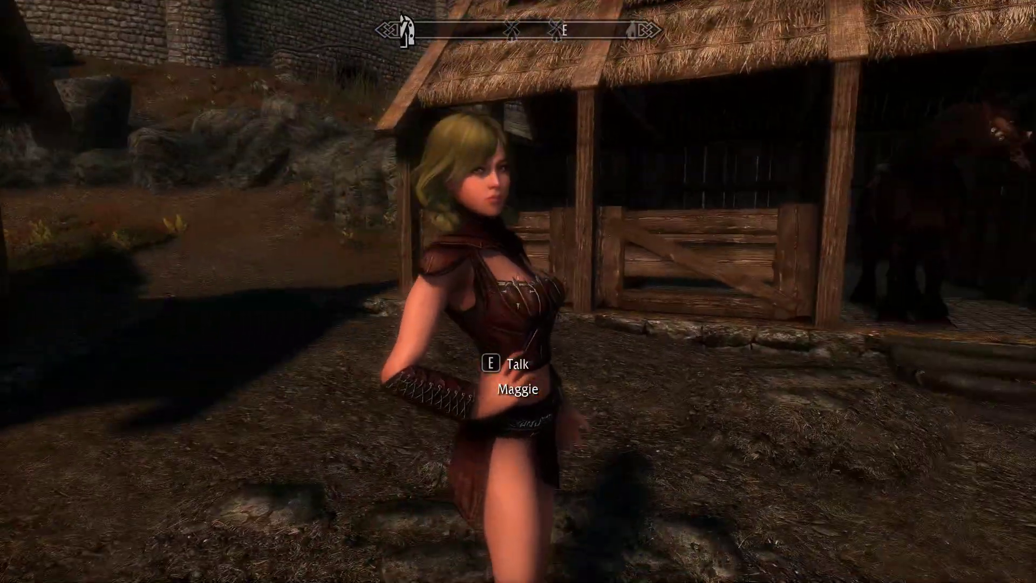
{"action": "key", "text": "a"}
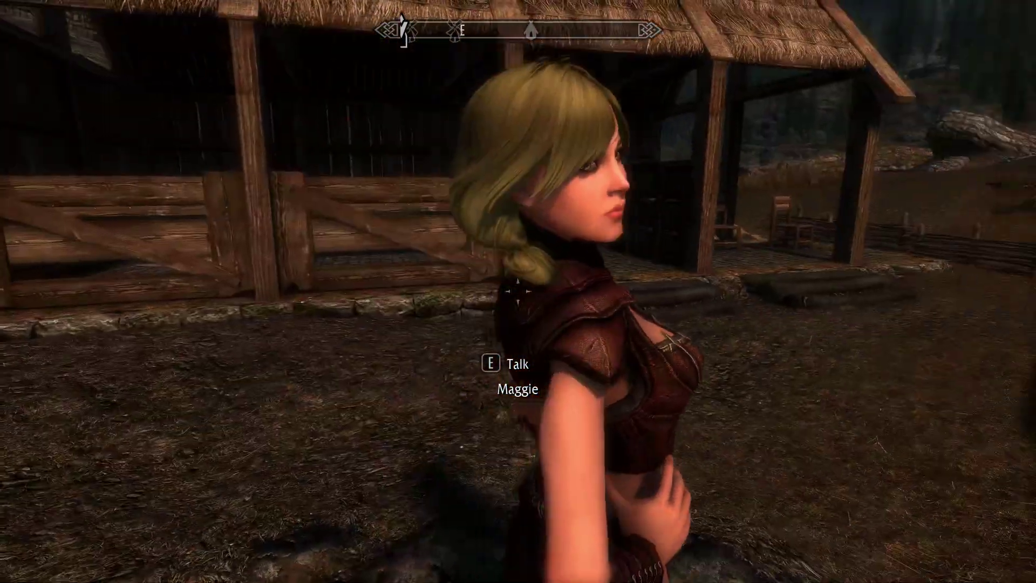
{"action": "key", "text": "d"}
{"action": "key", "text": "s"}
{"action": "key", "text": "w"}
{"action": "key", "text": "a"}
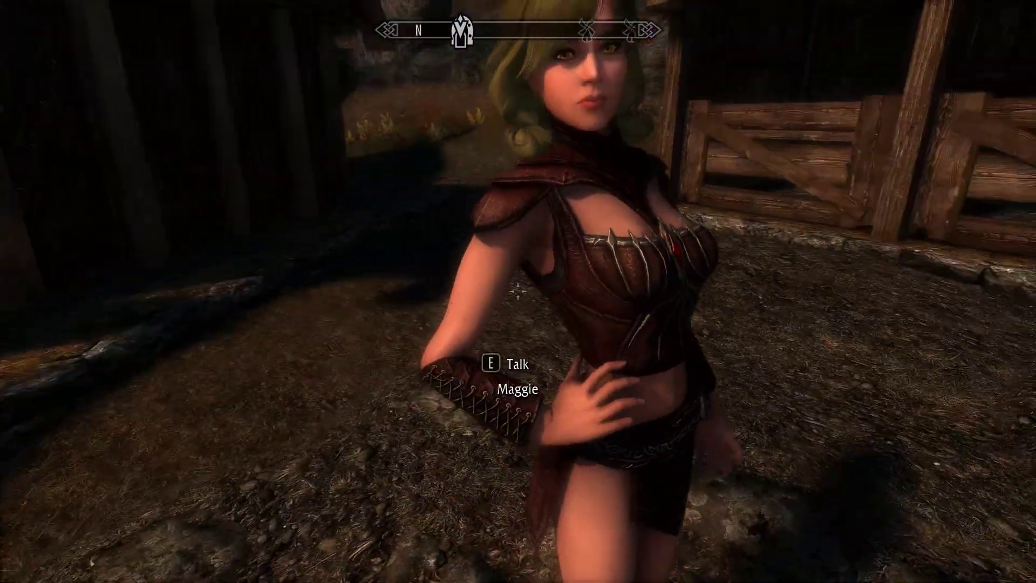
{"action": "key", "text": "d"}
{"action": "key", "text": "s"}
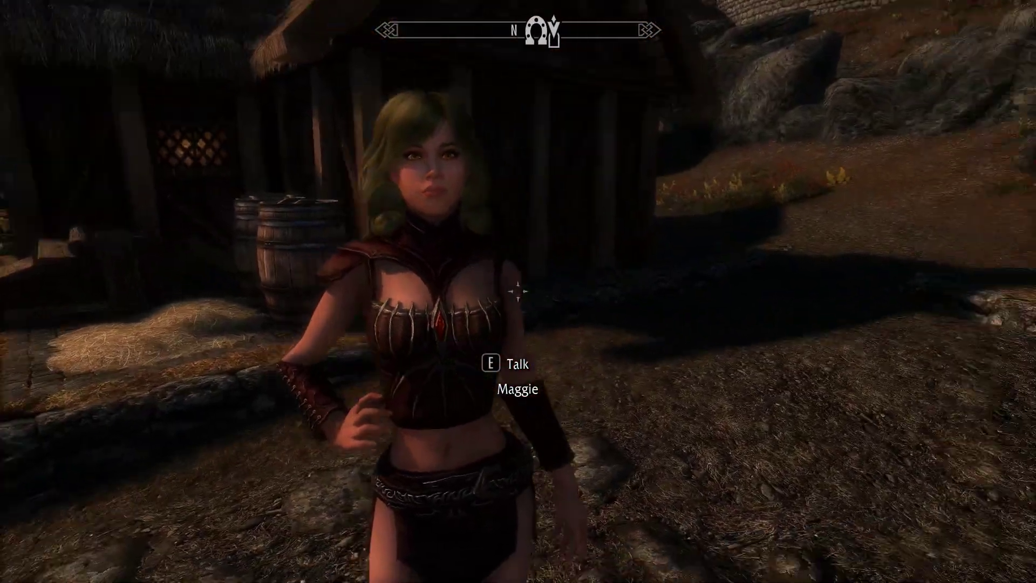
{"action": "key", "text": "a"}
{"action": "key", "text": "a"}
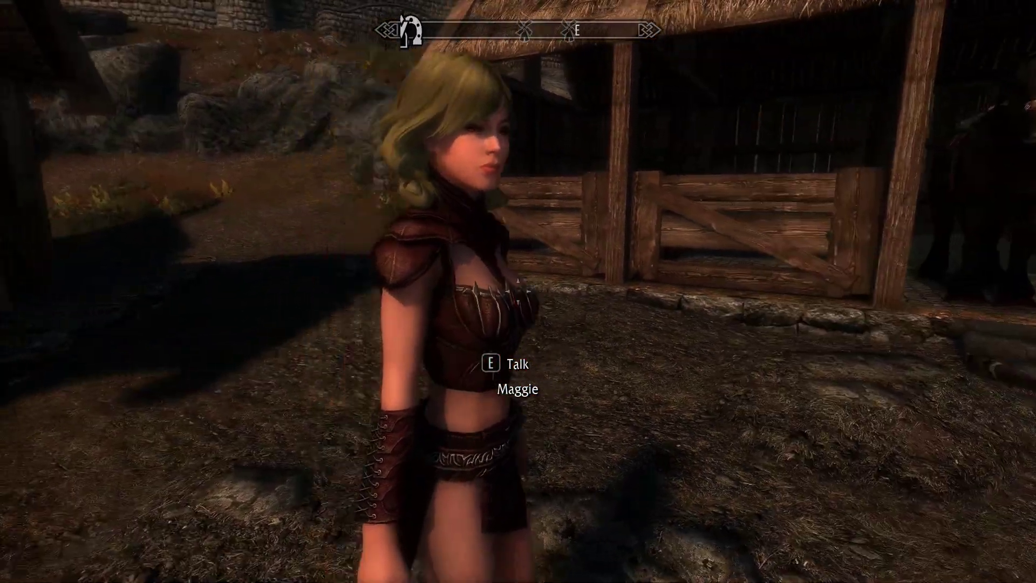
{"action": "key", "text": "d"}
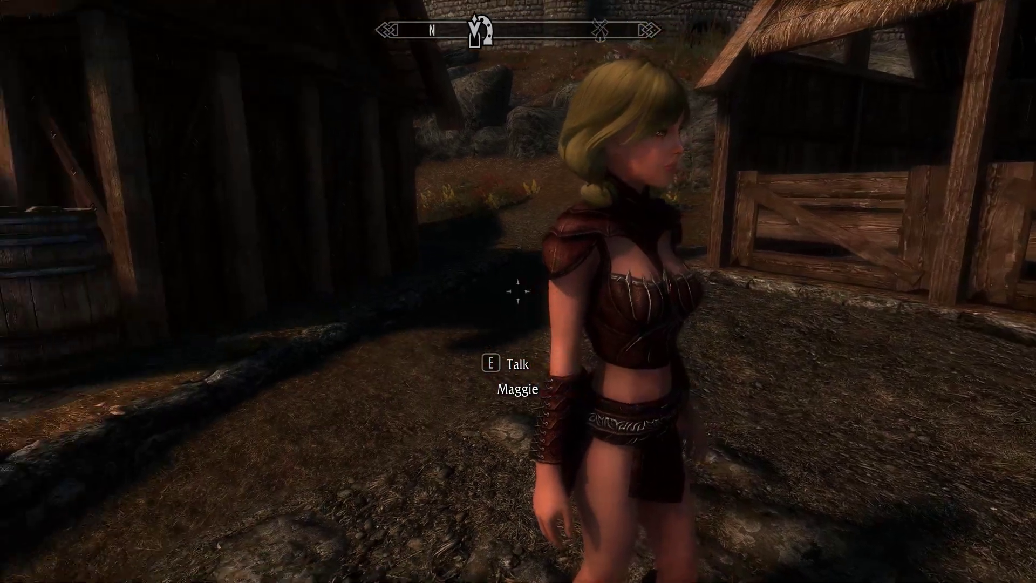
{"action": "key", "text": "d"}
{"action": "key", "text": "a"}
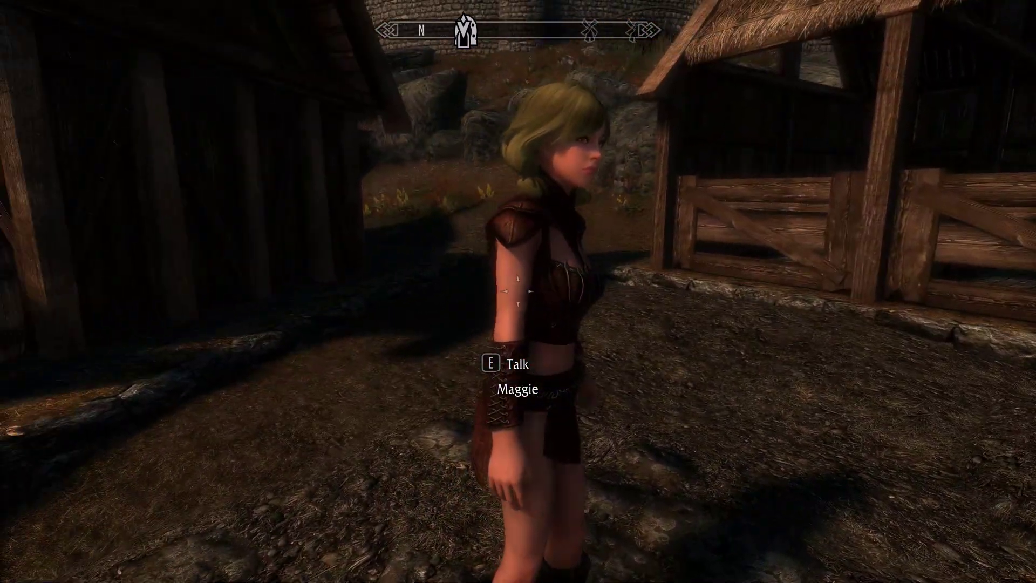
{"action": "key", "text": "d"}
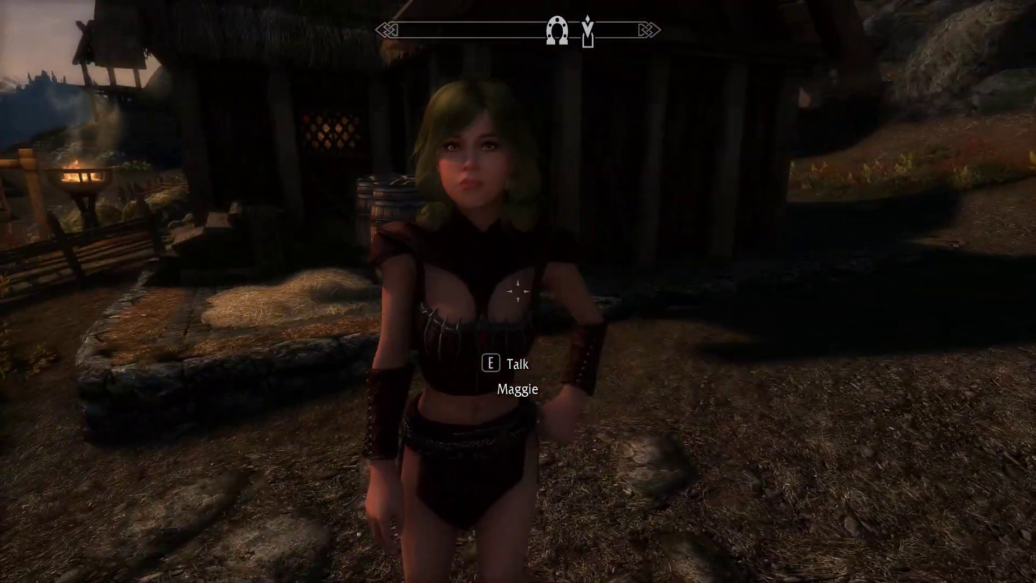
Circle Maggie outside the stable and examine her hair, head and neckline from behind, in profile and from the front
{"action": "key", "text": "a"}
{"action": "key", "text": "a"}
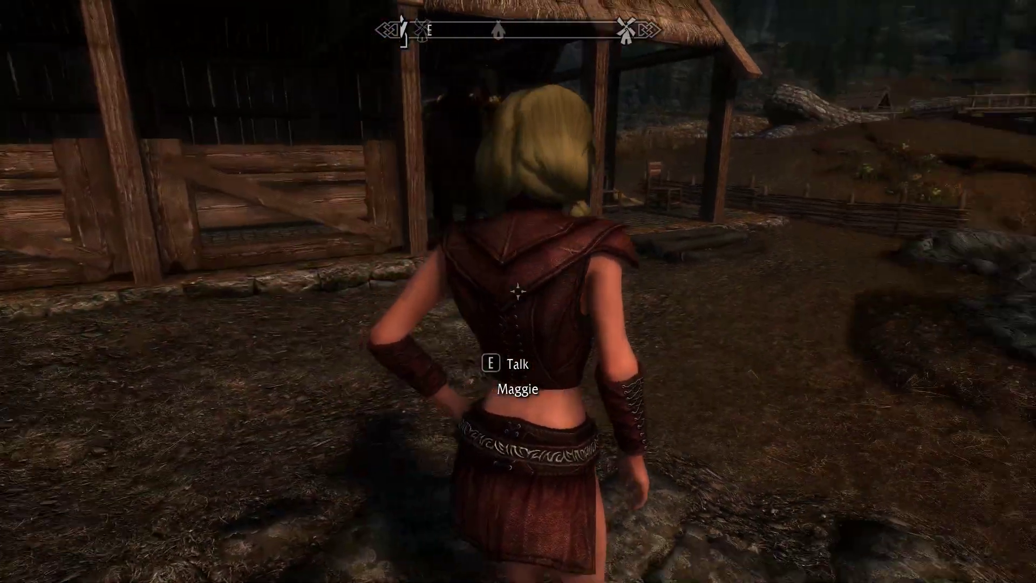
{"action": "key", "text": "d"}
{"action": "key", "text": "d"}
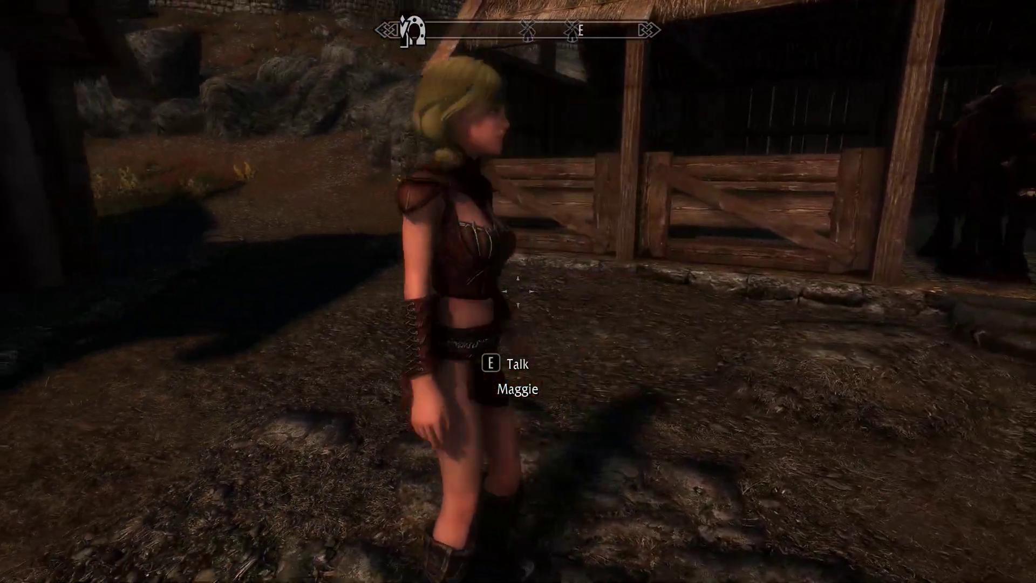
{"action": "key", "text": "a"}
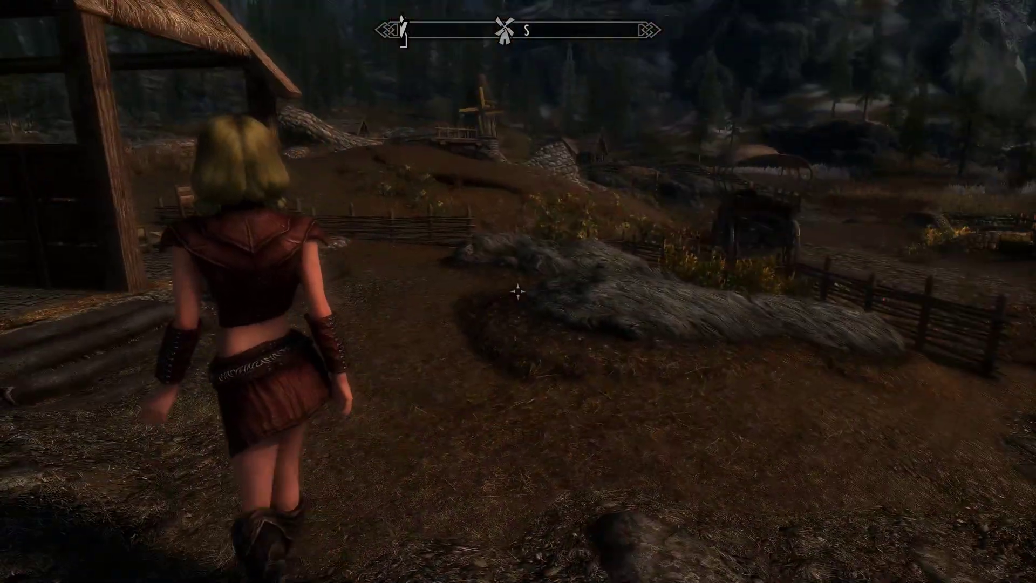
{"action": "key", "text": "w"}
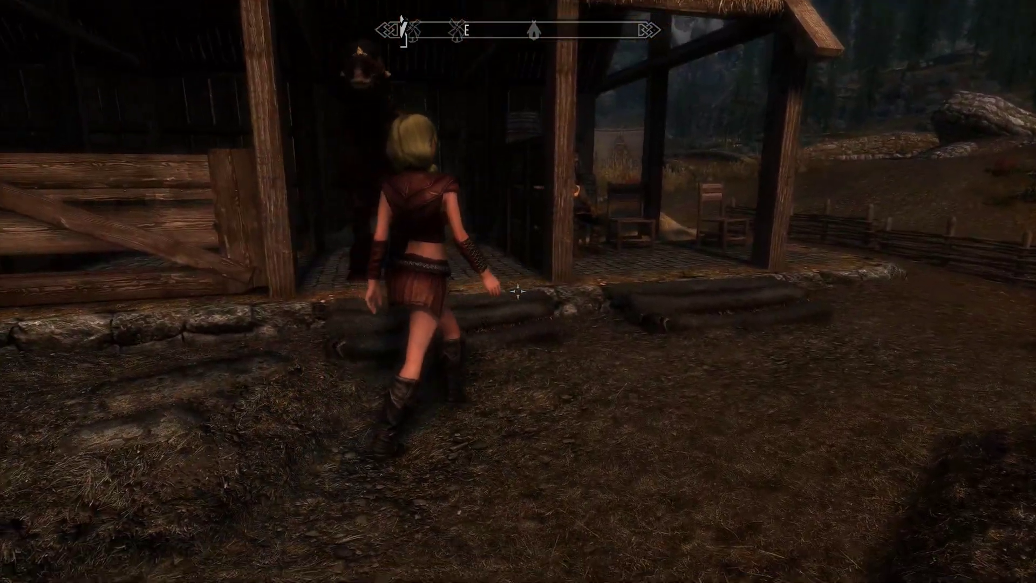
{"action": "key", "text": "w"}
{"action": "key", "text": "s"}
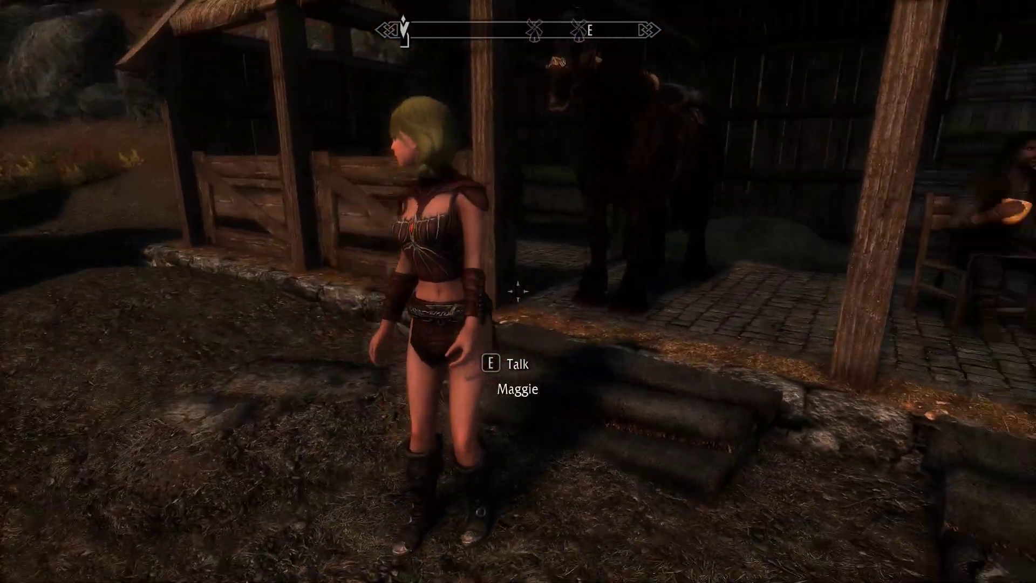
{"action": "key", "text": "a"}
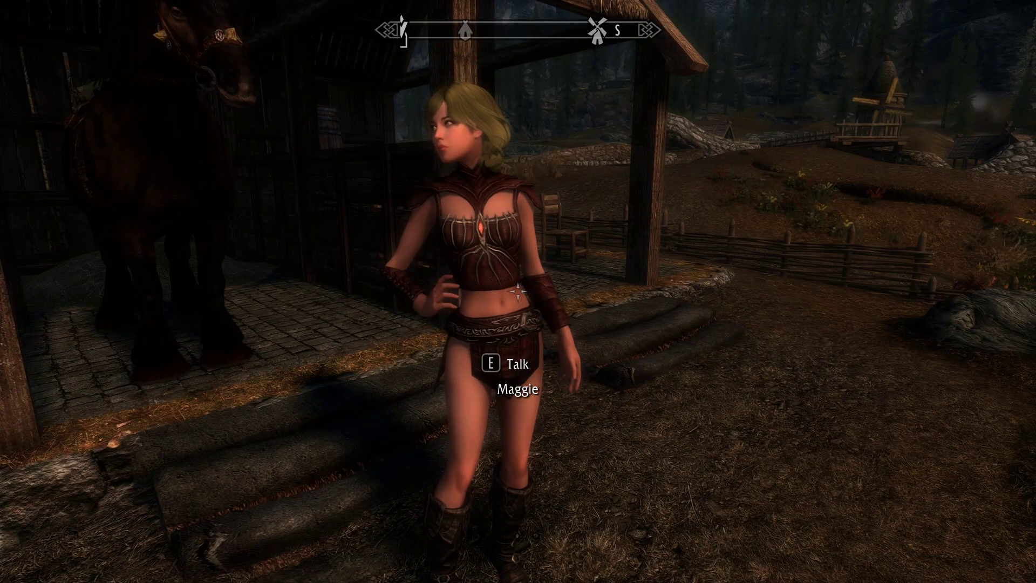
{"action": "key", "text": "w"}
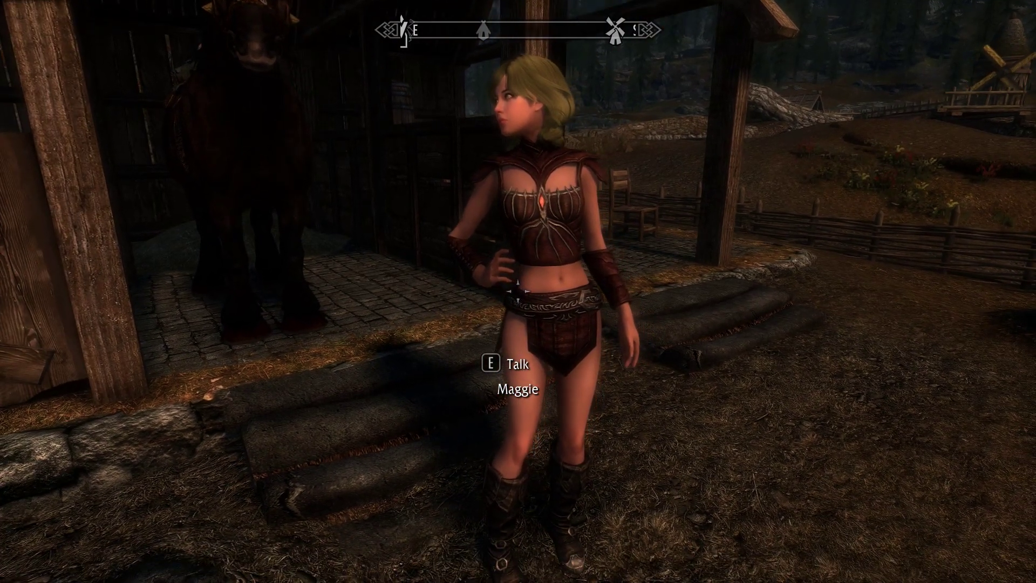
{"action": "key", "text": "w"}
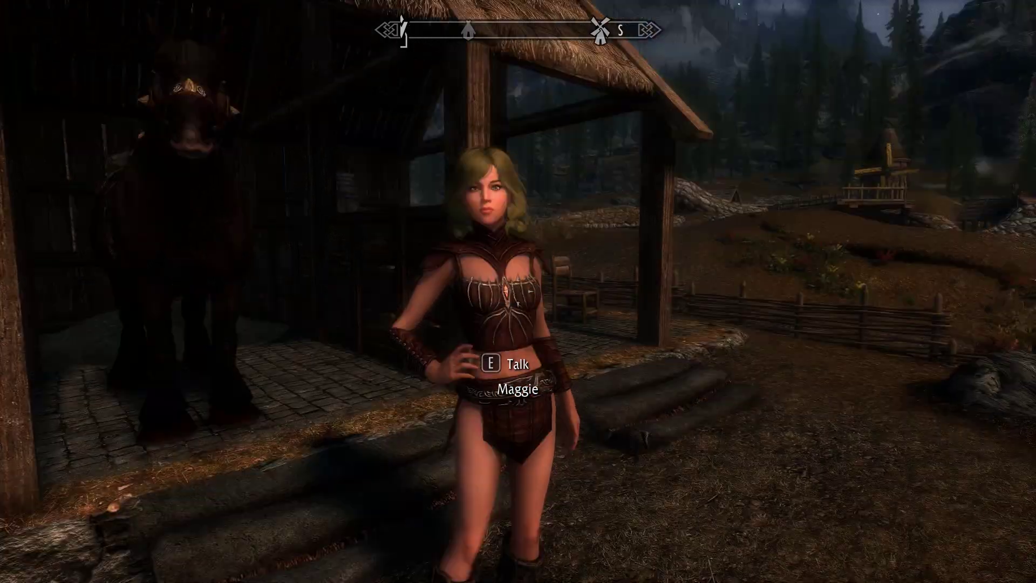
{"action": "key", "text": "s"}
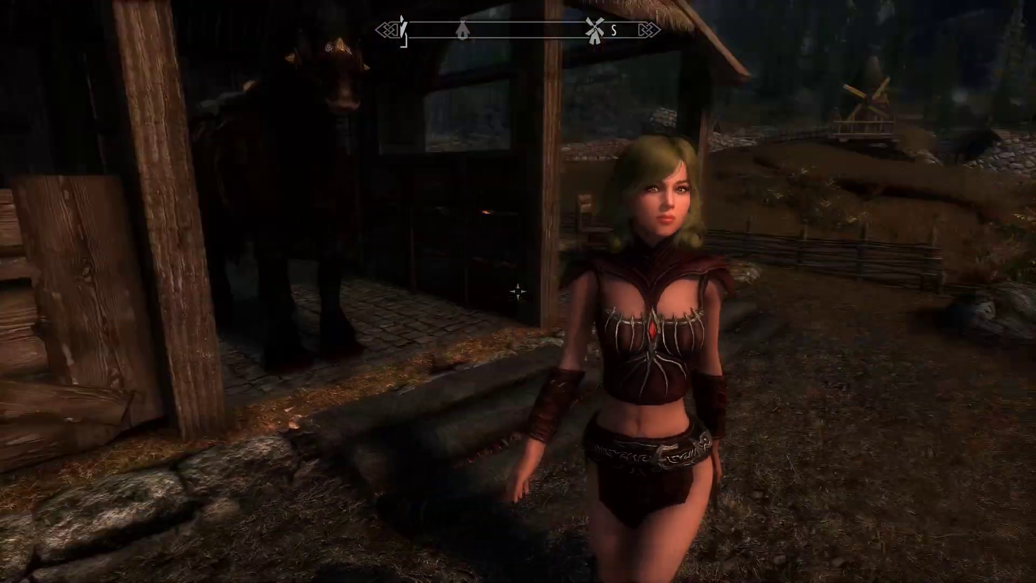
Follow Maggie to the chairs under the stable roof and examine her appearance while she sits in the shade
{"action": "key", "text": "w"}
{"action": "key", "text": "w"}
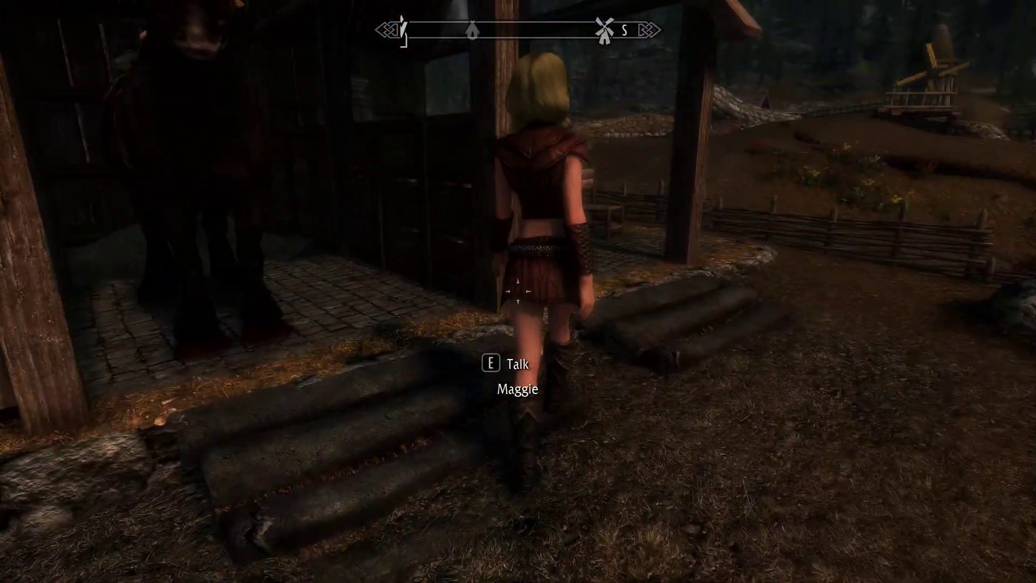
{"action": "key", "text": "d"}
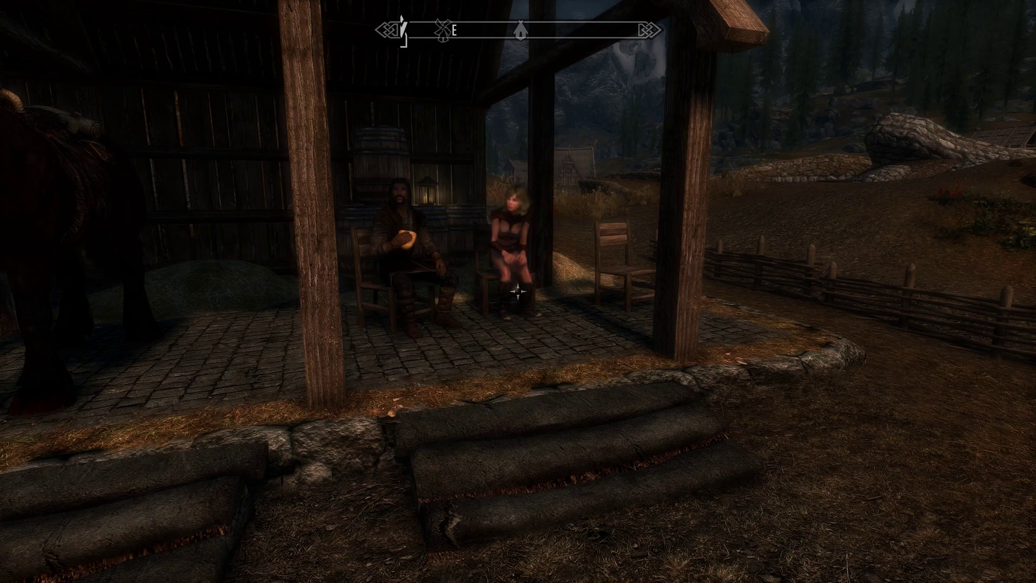
{"action": "key", "text": "w"}
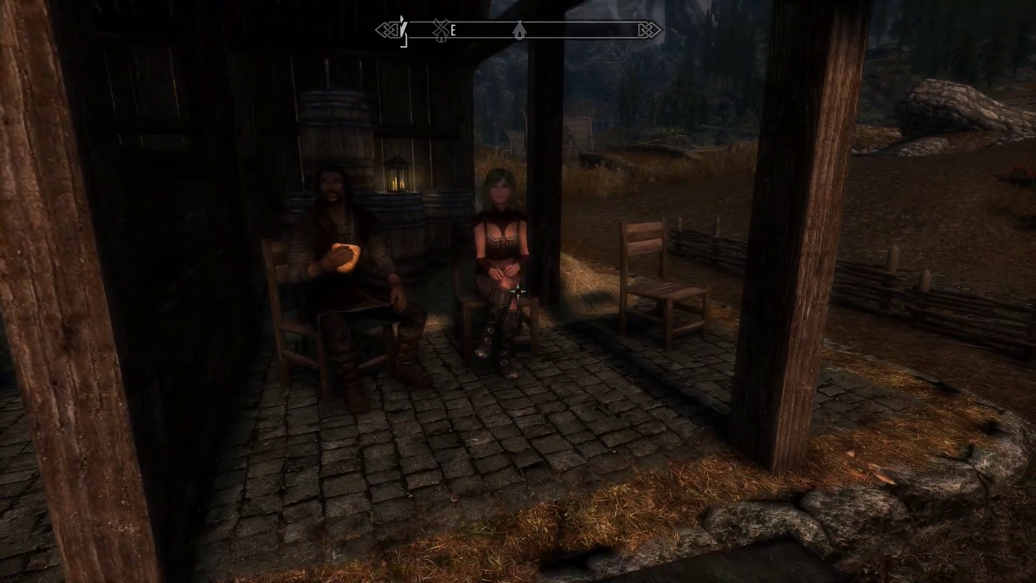
{"action": "key", "text": "s"}
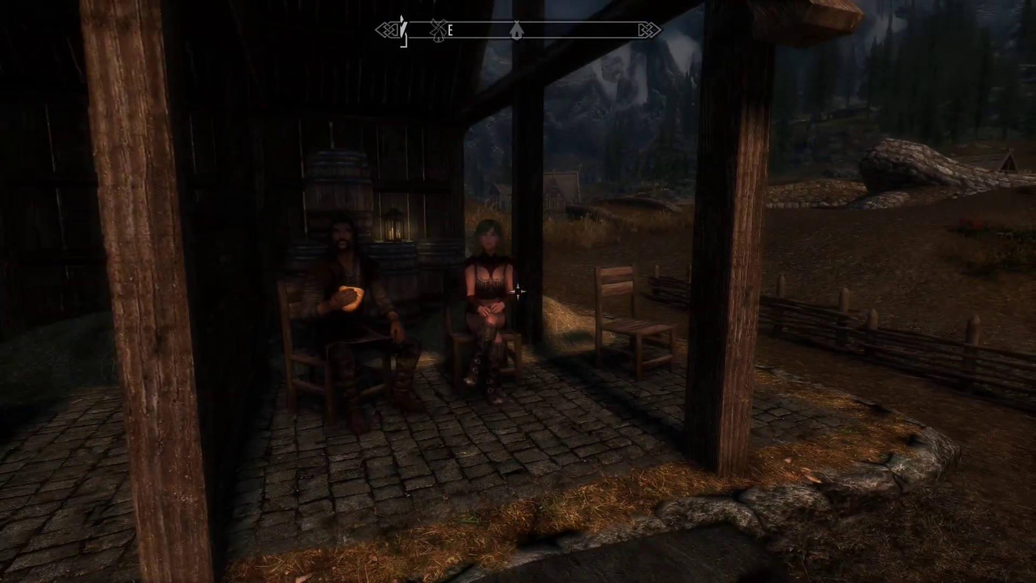